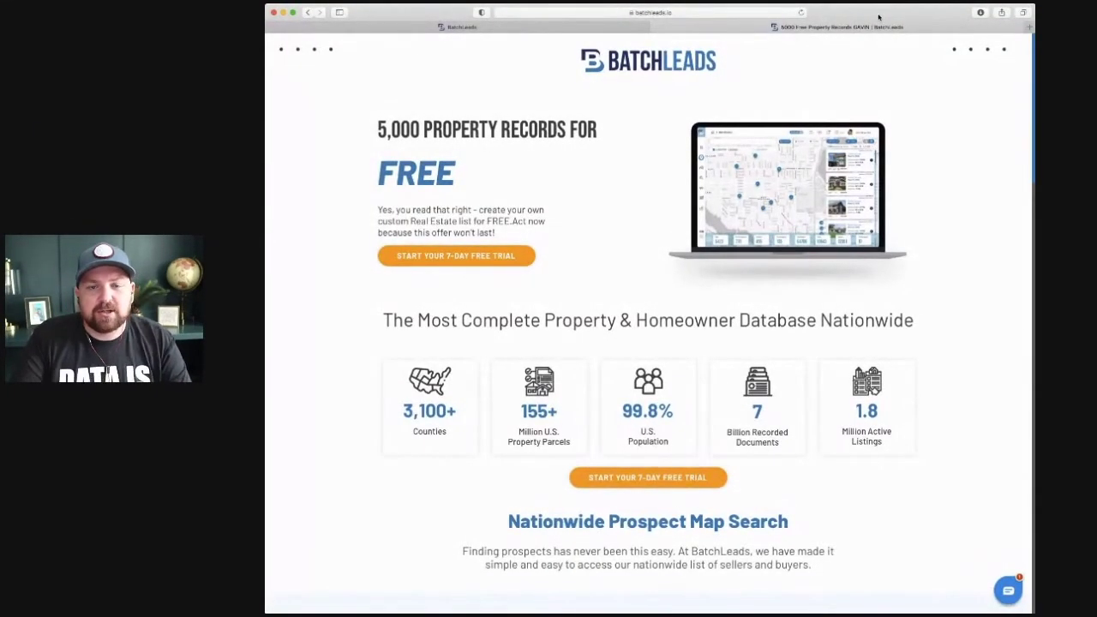
left_click(765, 14)
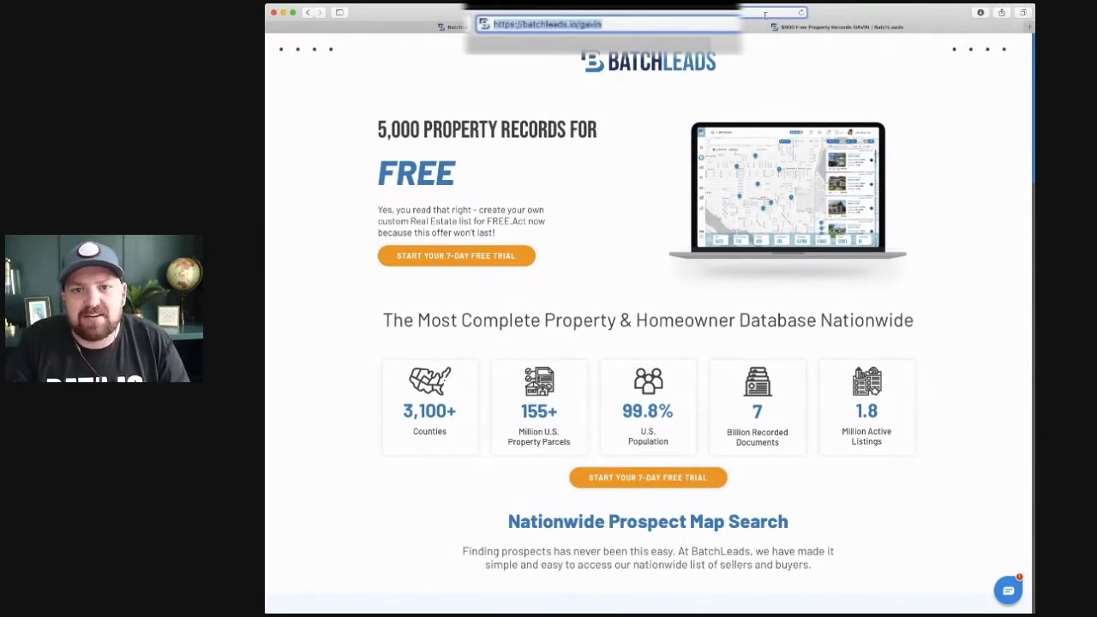
left_click(875, 54)
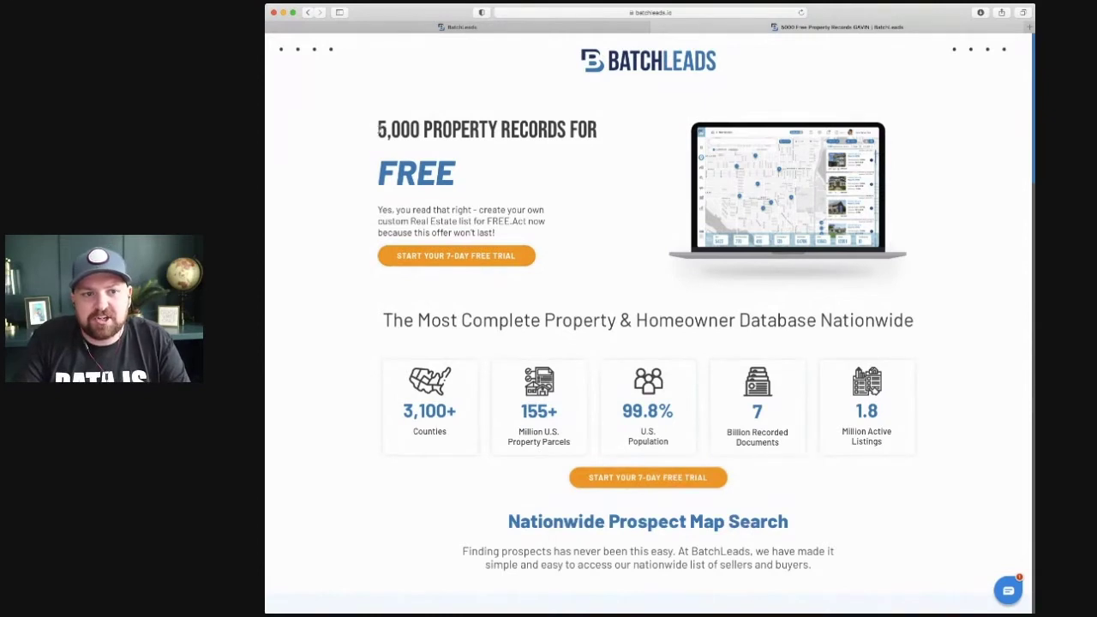
left_click_drag(377, 130, 586, 127)
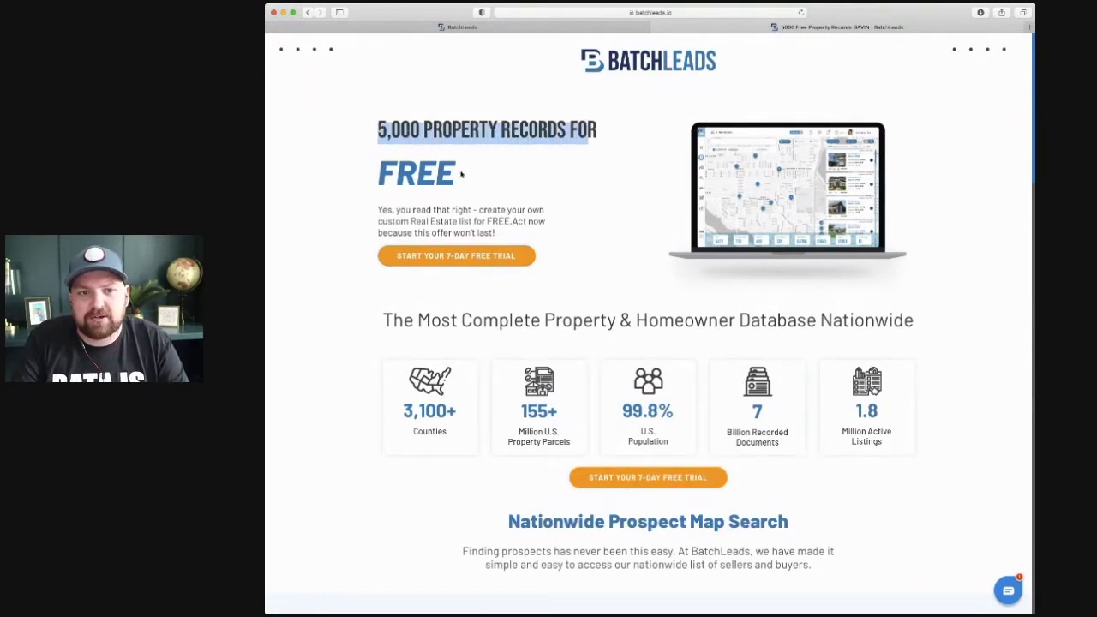
left_click(397, 151)
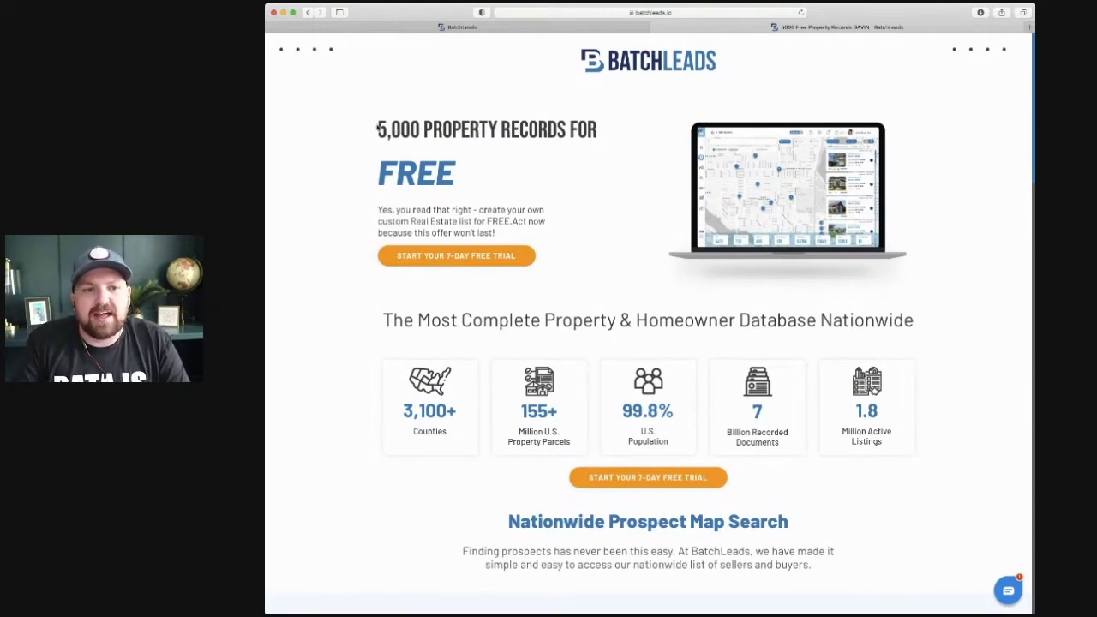
left_click_drag(379, 128, 592, 124)
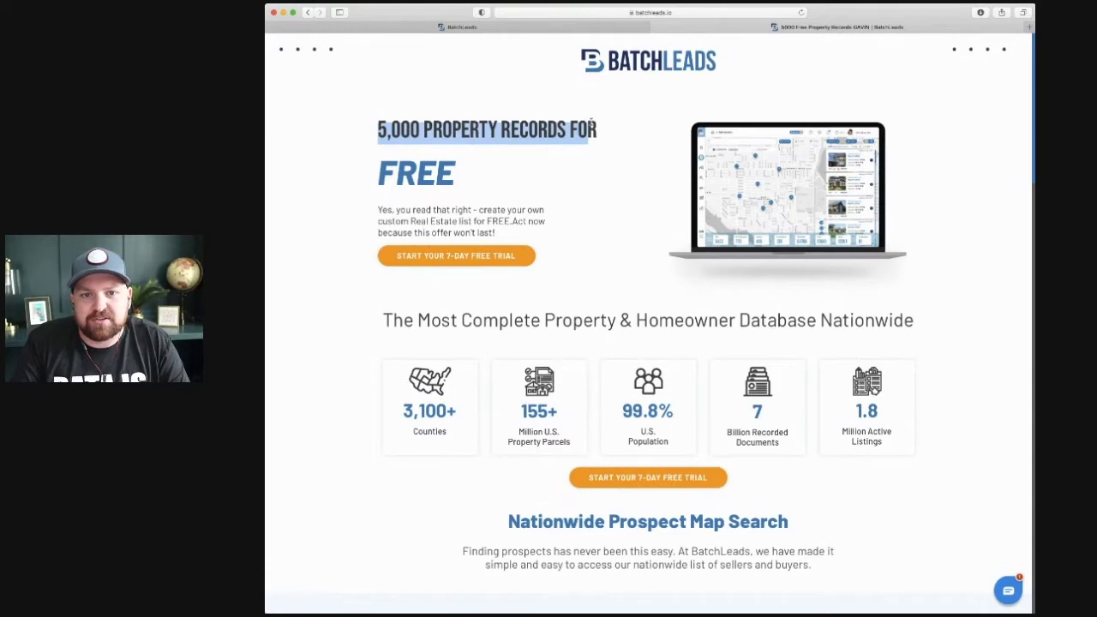
left_click(695, 12)
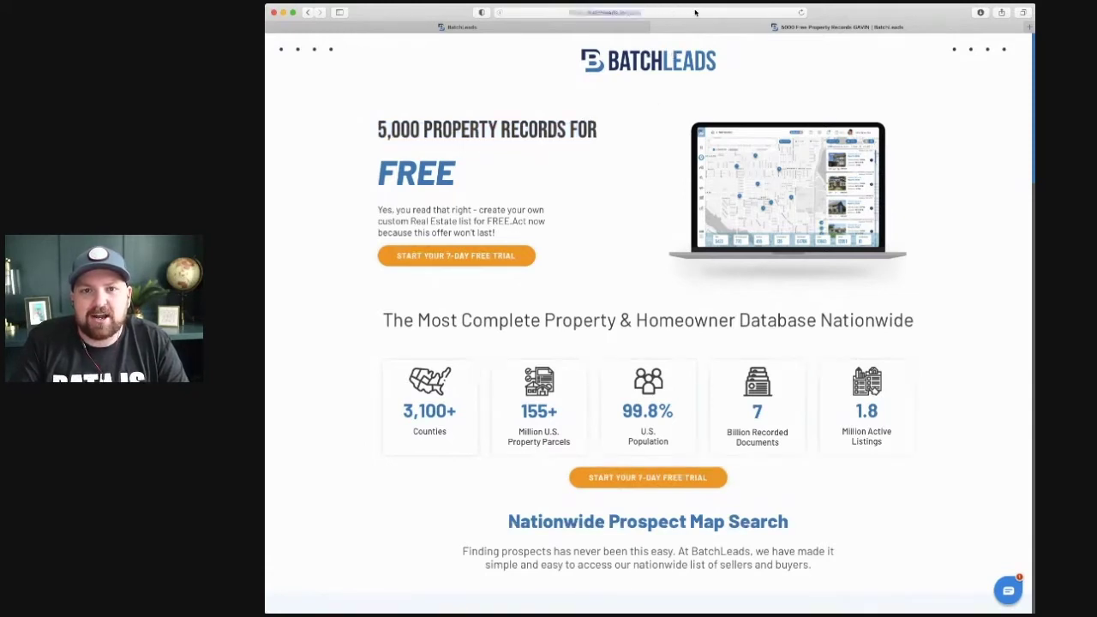
left_click(445, 77)
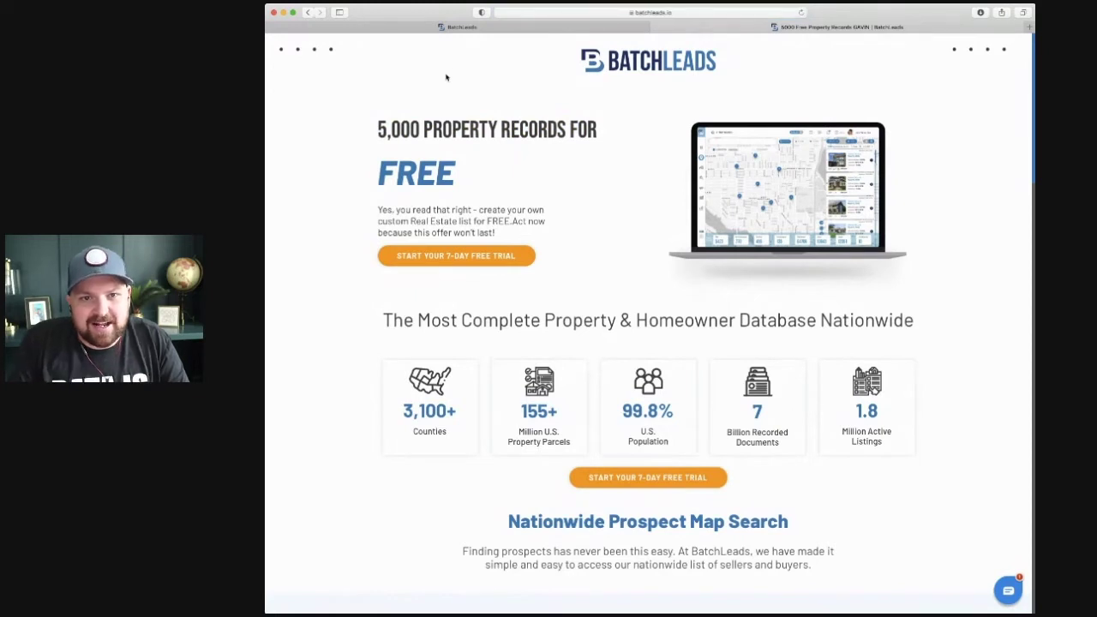
Step: Switch to the BatchLeads account dashboard and open List Search
left_click(447, 28)
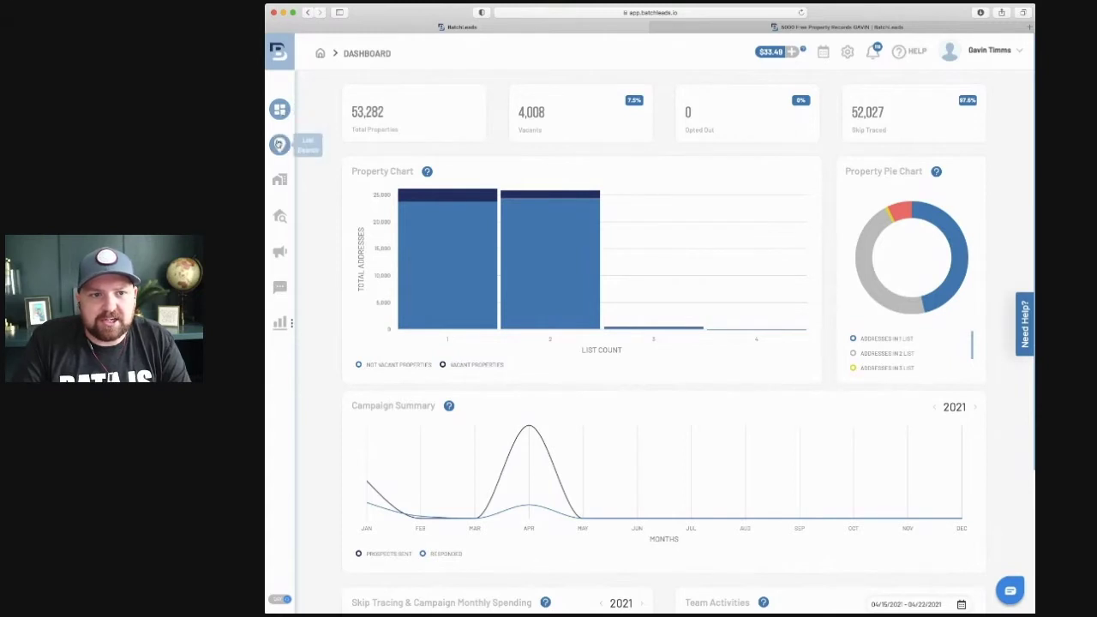
left_click(280, 109)
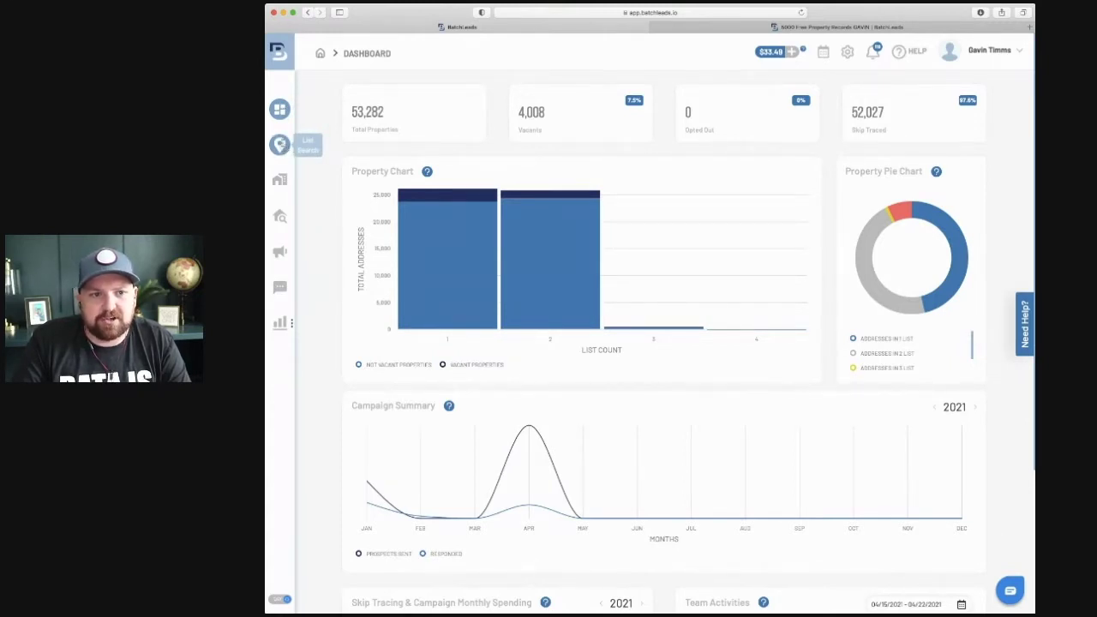
left_click(280, 144)
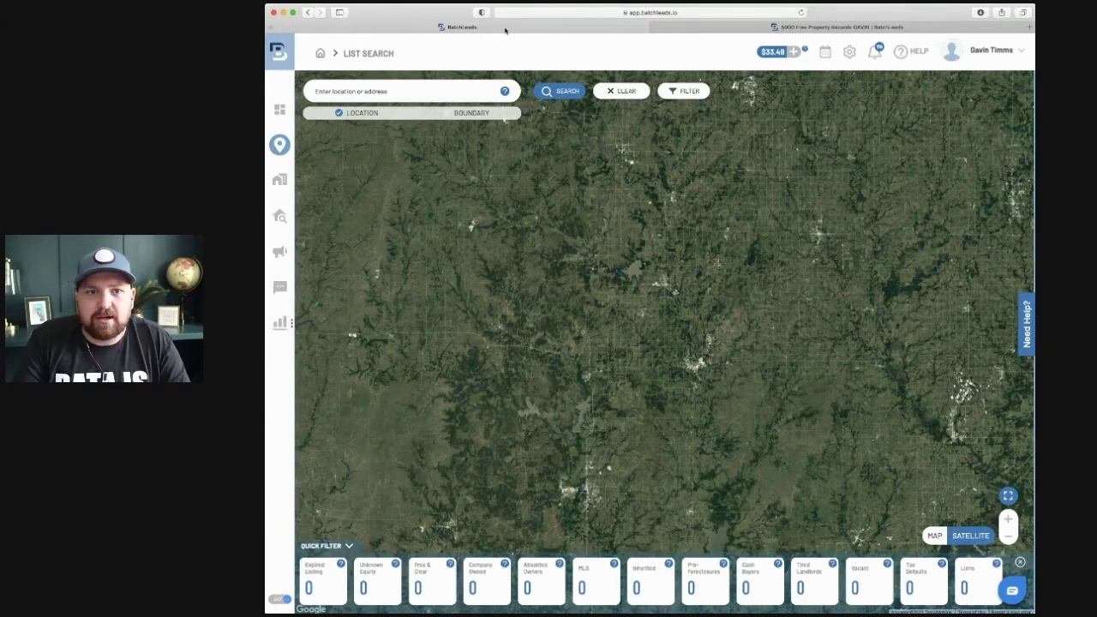
Step: Search the property map for the location Port St. Lucie, FL, USA
left_click(397, 87)
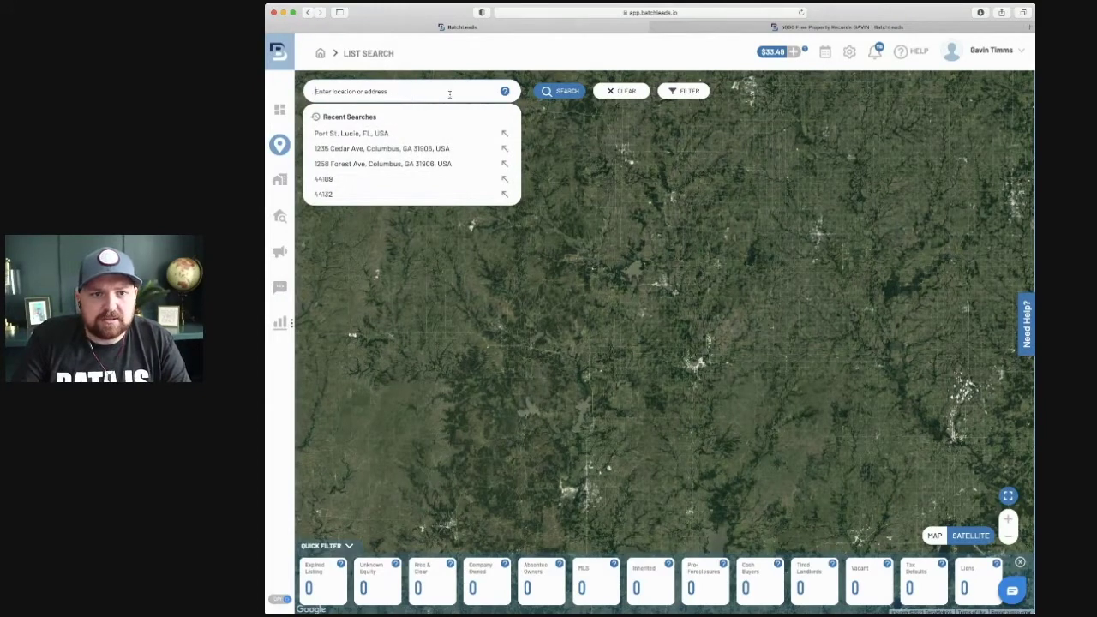
type("port")
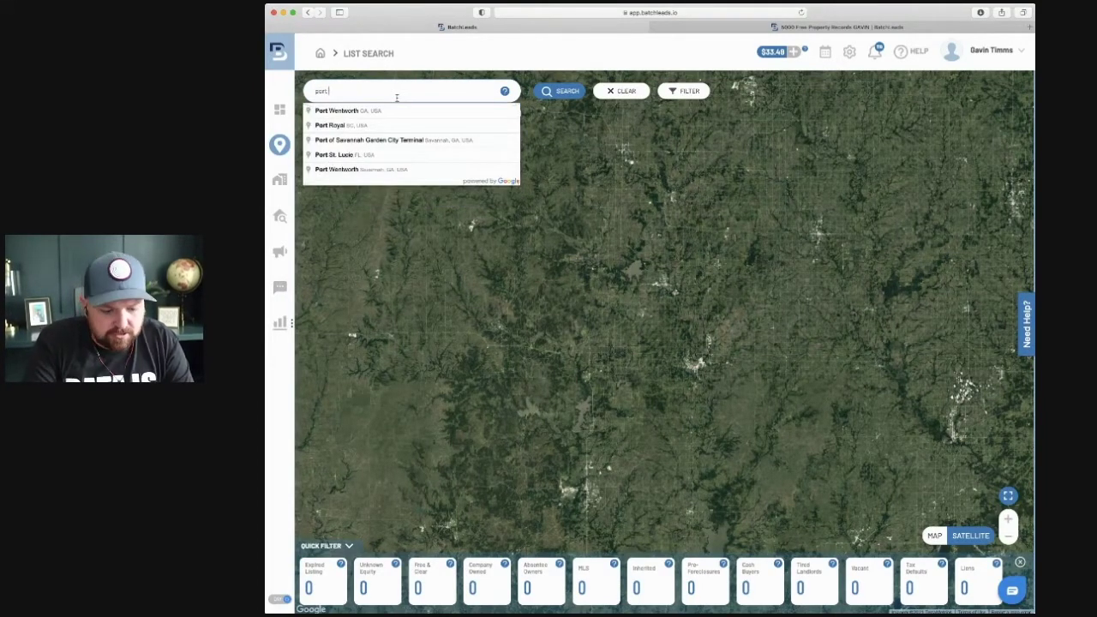
type(" st")
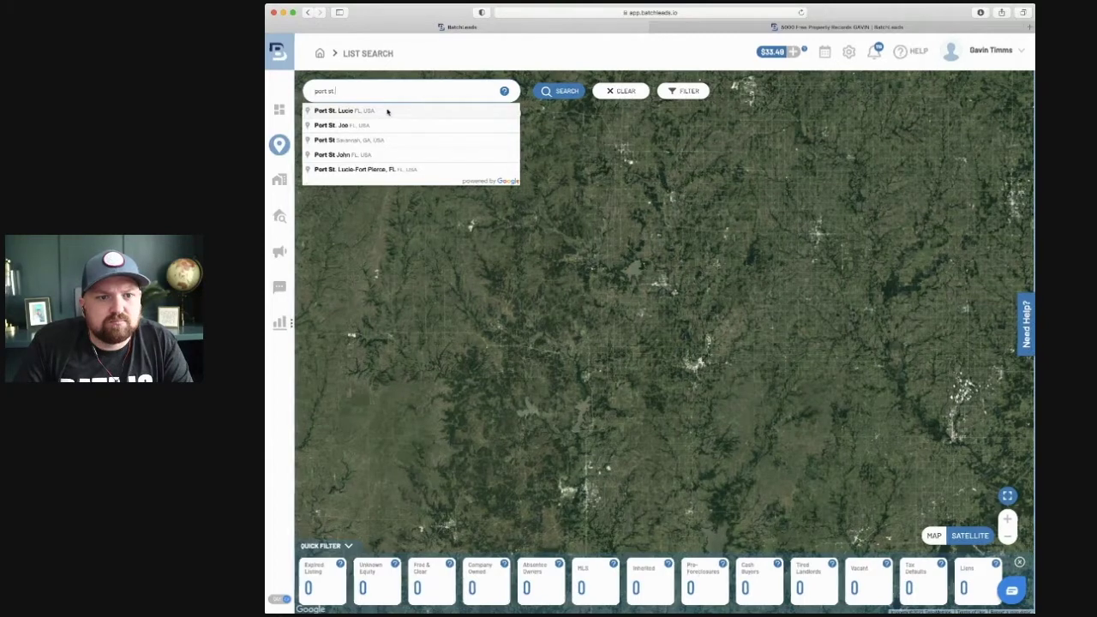
left_click(359, 110)
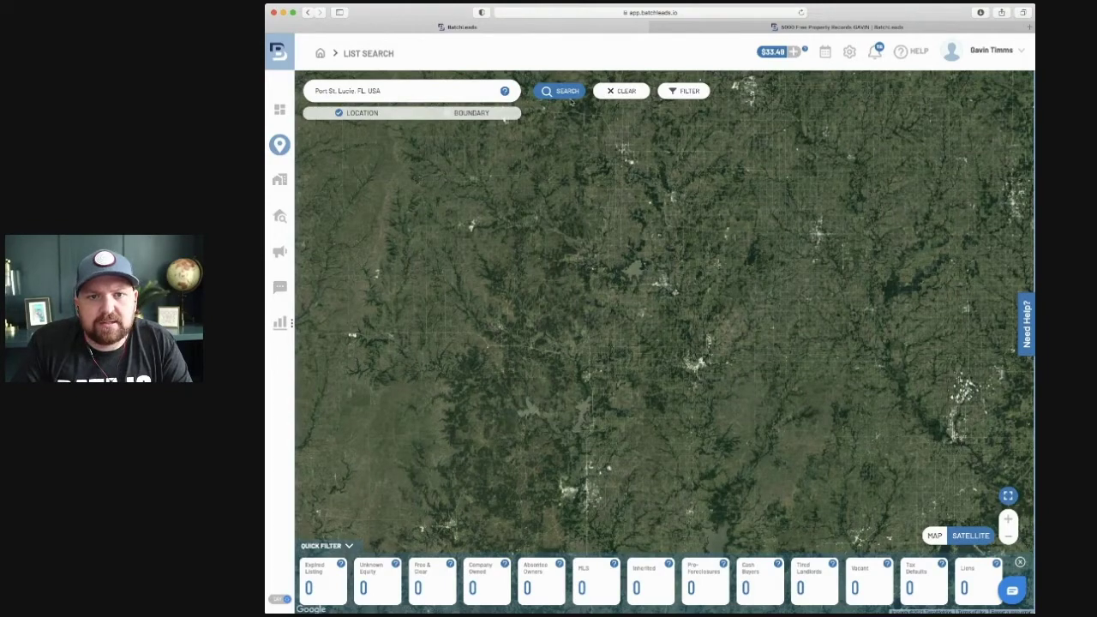
left_click(568, 92)
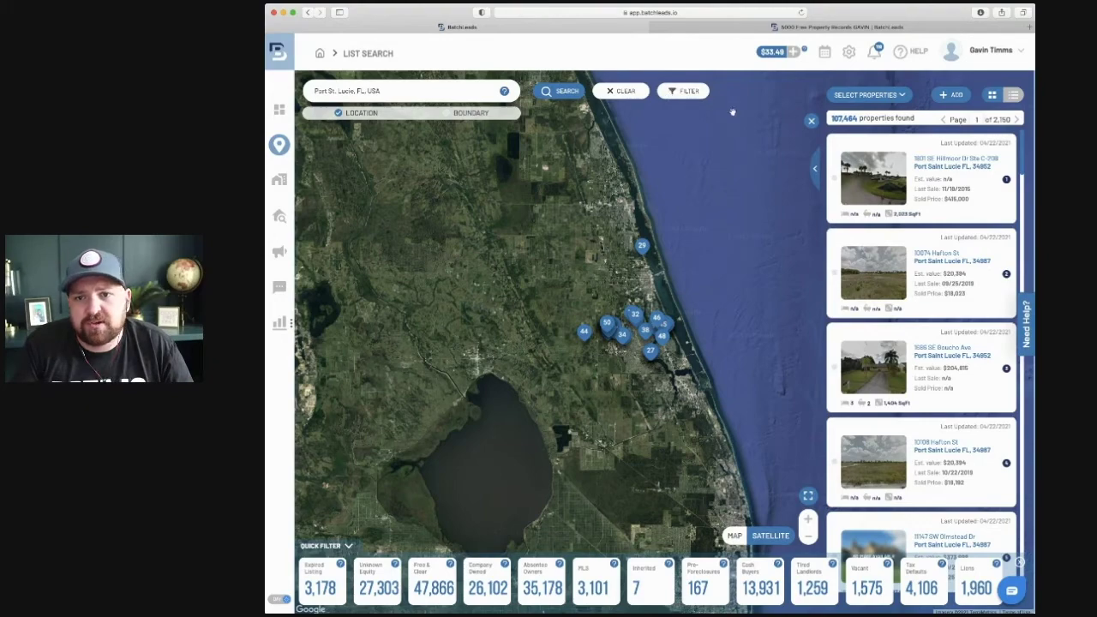
Step: In the advanced search filters, set the occupancy status to Absentee Owner and the vacant status to Any Status
left_click(688, 94)
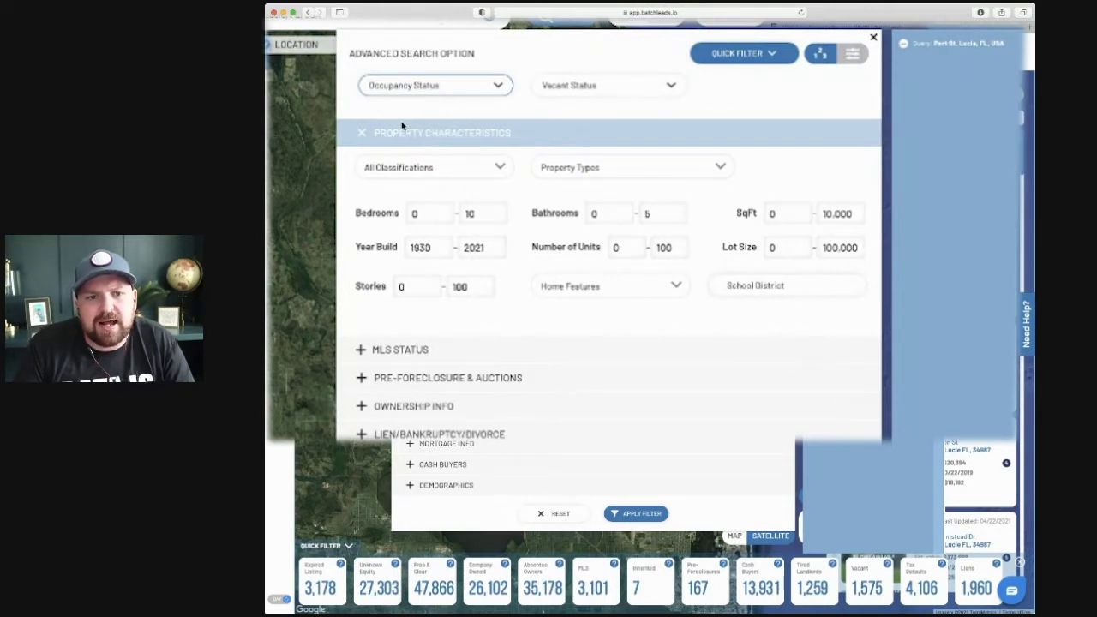
left_click(402, 125)
left_click(579, 88)
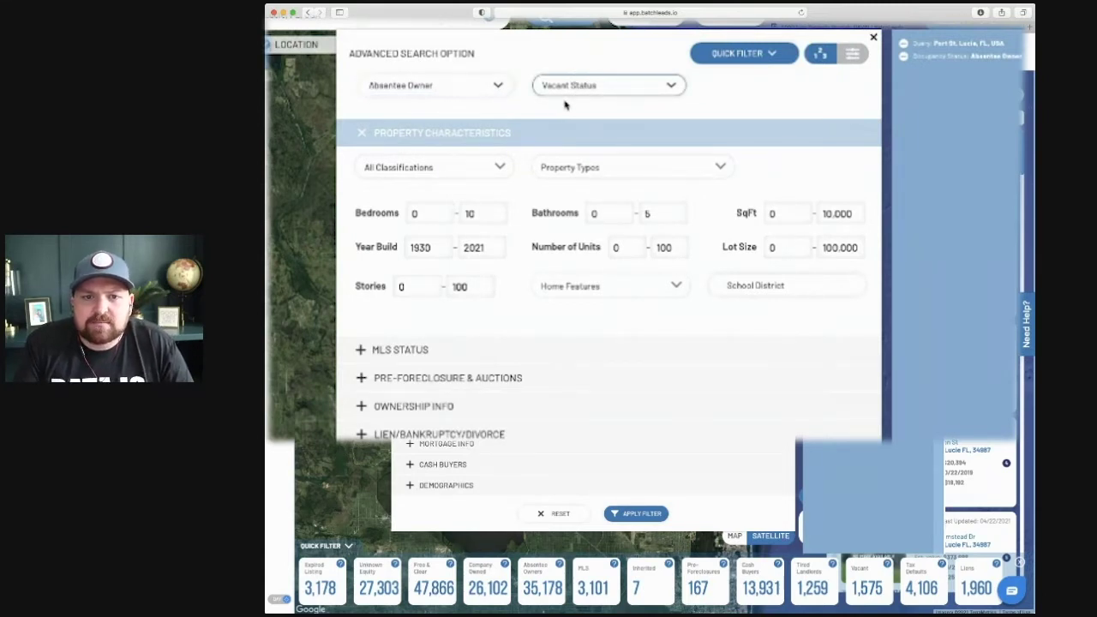
left_click(564, 104)
Step: Restrict the property classification filter to Residential
left_click(467, 169)
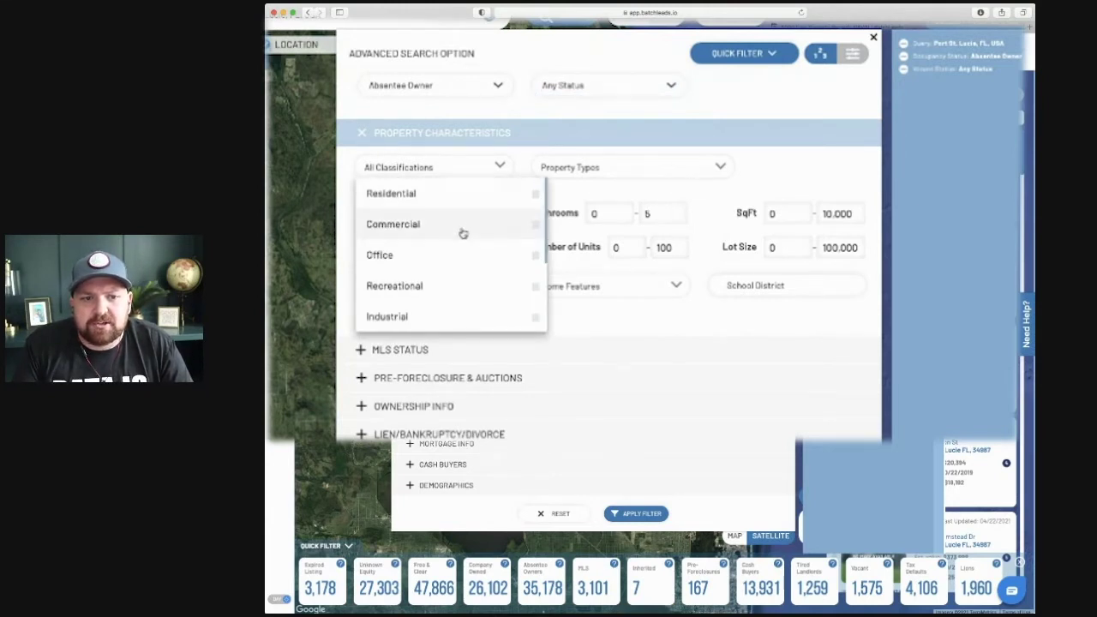
scroll(460, 240, "down", 3)
scroll(461, 254, "down", 2)
scroll(460, 252, "up", 5)
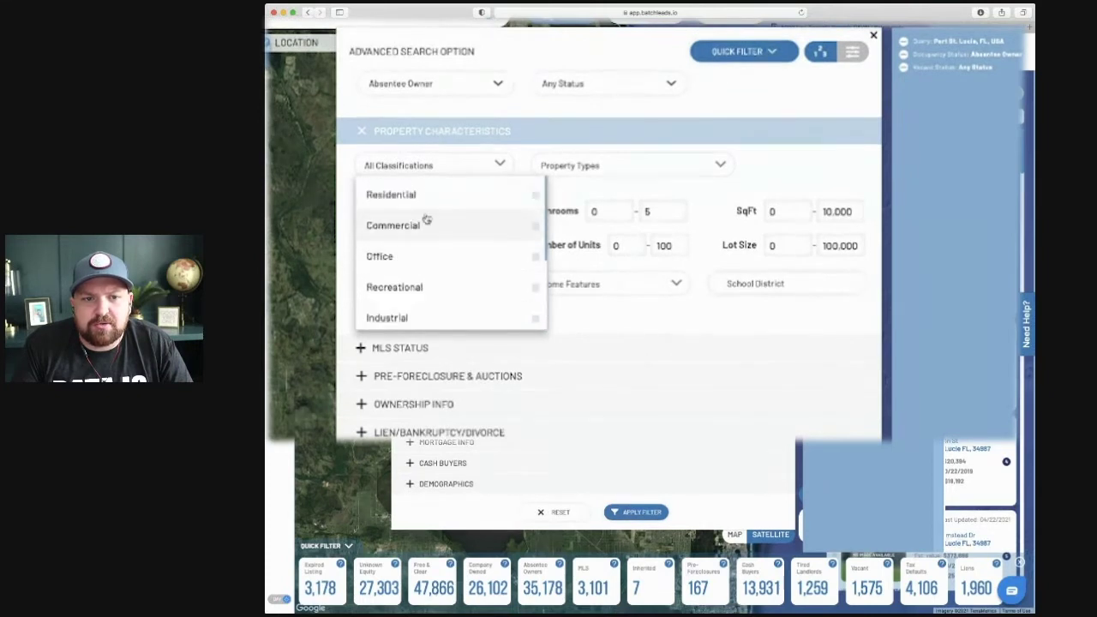
left_click(422, 203)
Step: Include Single-Family in the property types filter
left_click(660, 173)
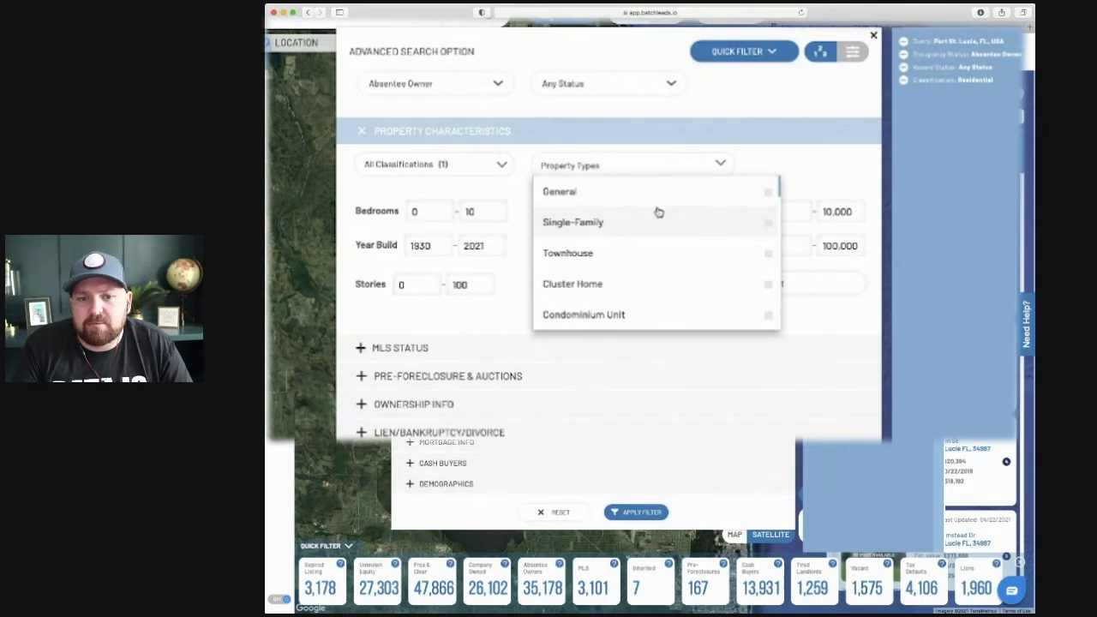
left_click(792, 162)
left_click(628, 171)
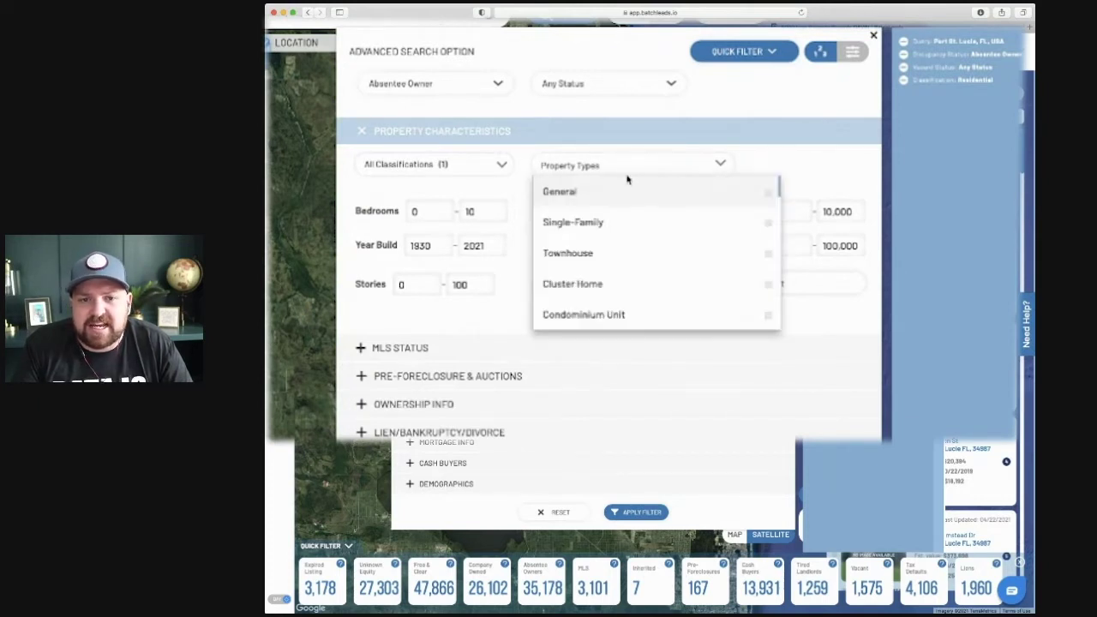
left_click(596, 222)
Step: Add Duplex, Triplex and Quadruplex to the selected property types
scroll(617, 251, "down", 5)
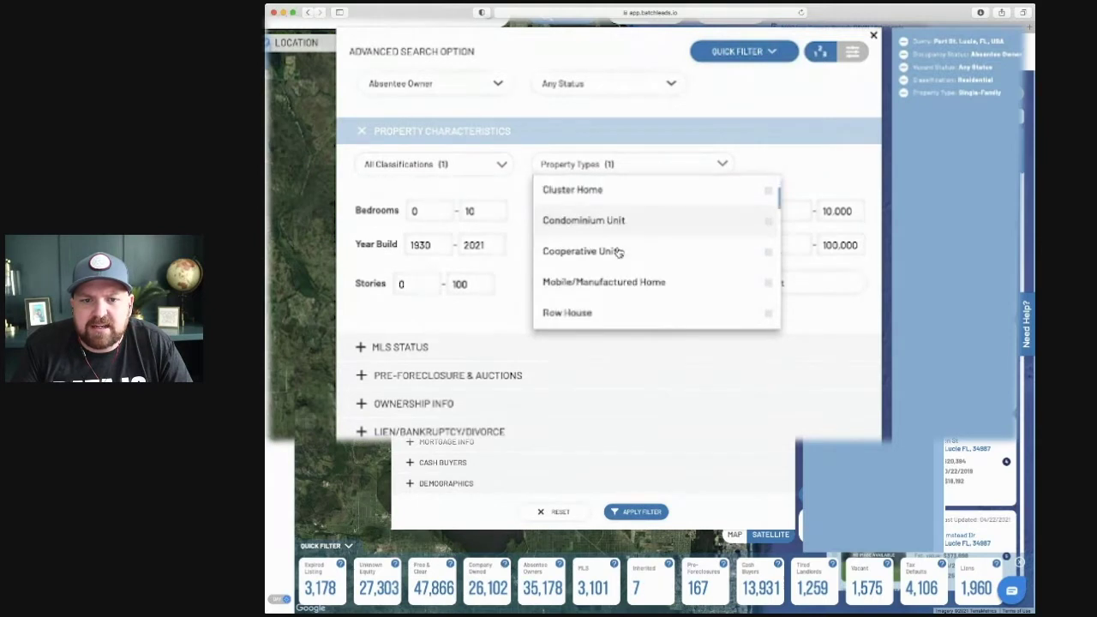
scroll(617, 252, "down", 6)
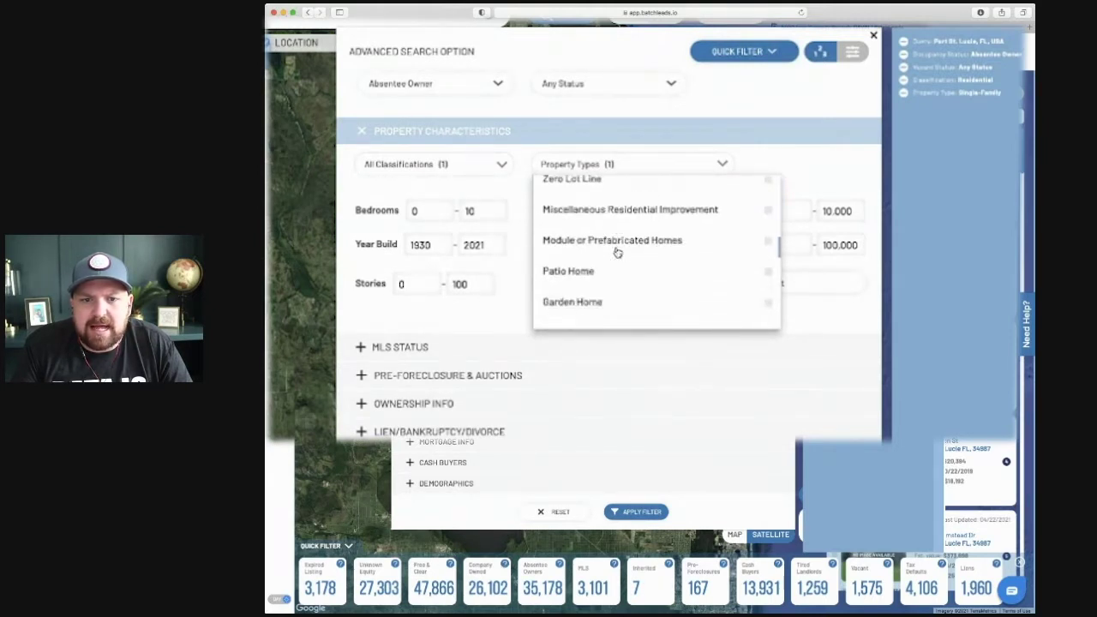
scroll(617, 253, "down", 2)
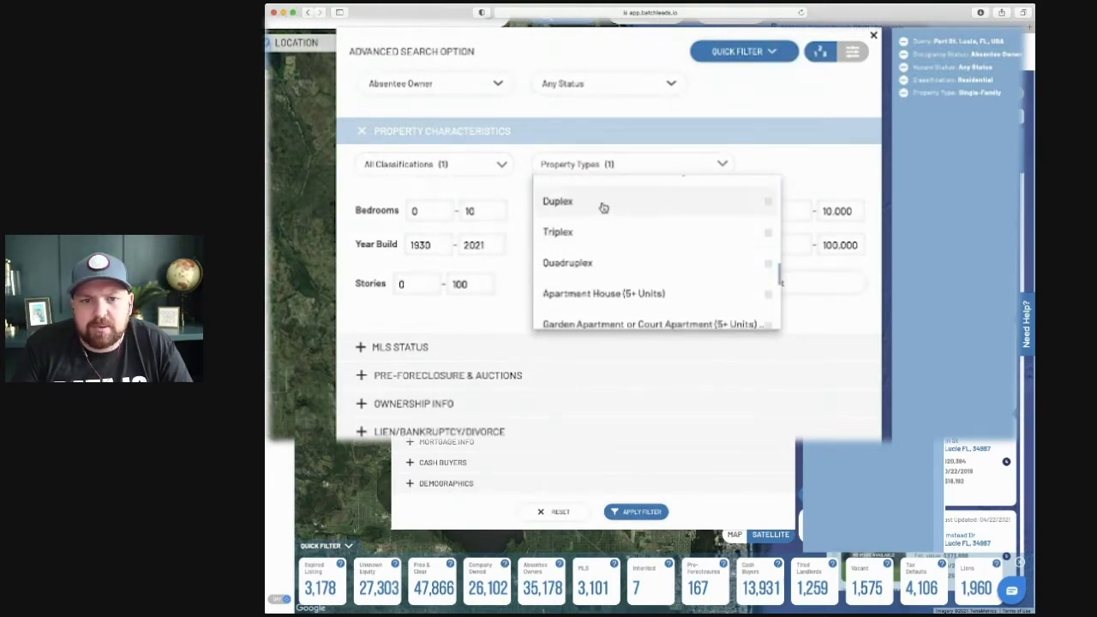
left_click(603, 205)
left_click(618, 236)
left_click(609, 262)
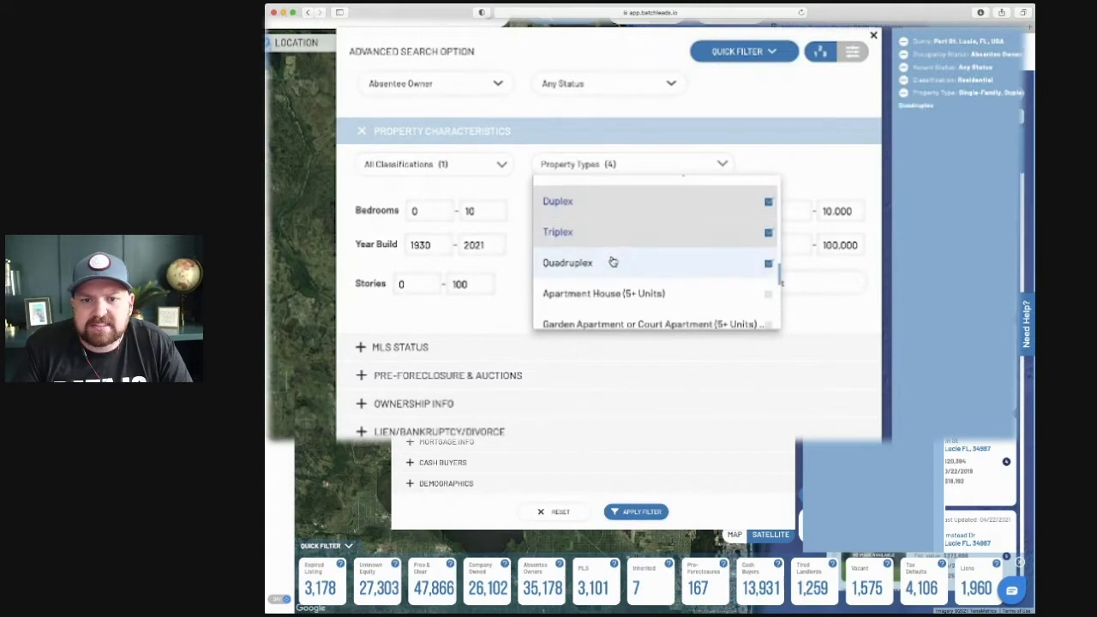
Step: Add Multi-Family Dwelling to the property types and close the type selection
scroll(622, 265, "down", 3)
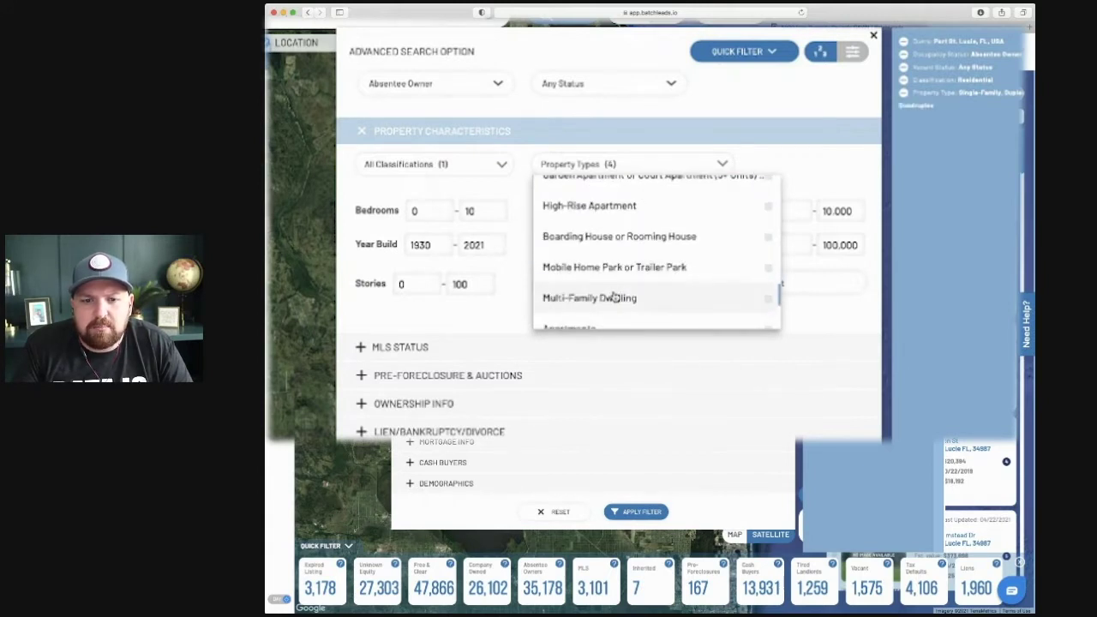
left_click(625, 297)
scroll(636, 268, "down", 3)
scroll(642, 269, "down", 2)
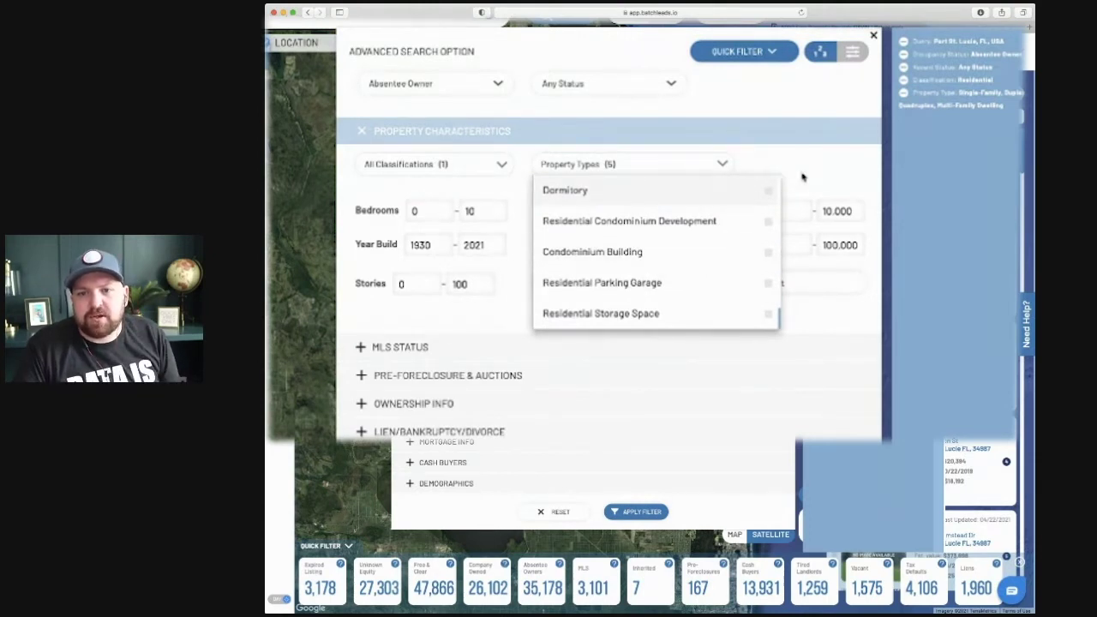
left_click(801, 177)
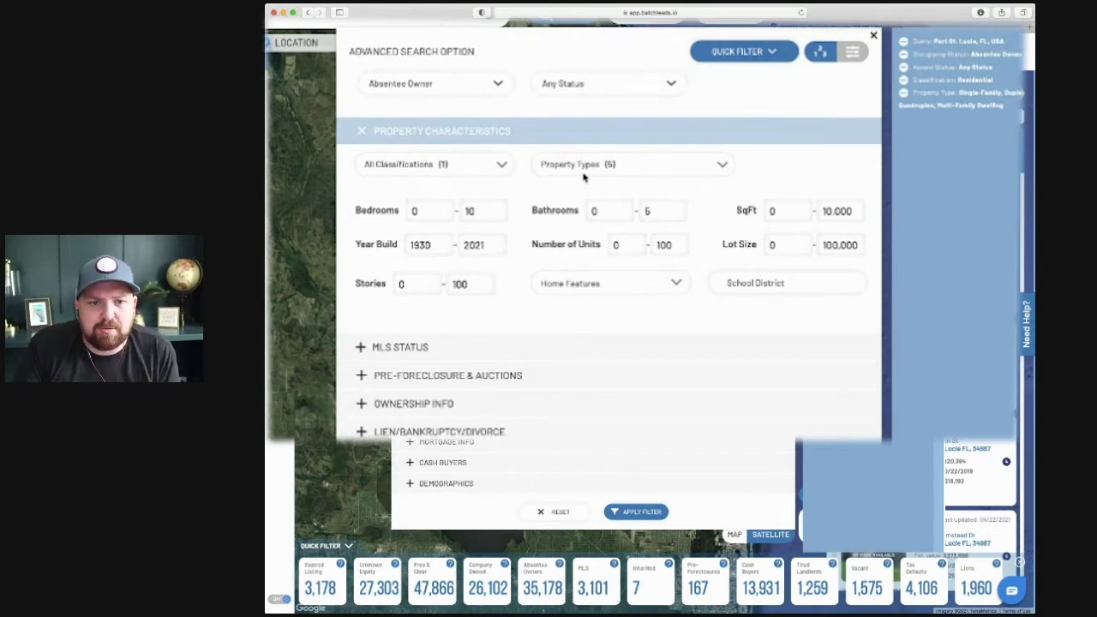
Step: In the ownership info filters, set the minimum years of ownership to 6
left_click(419, 405)
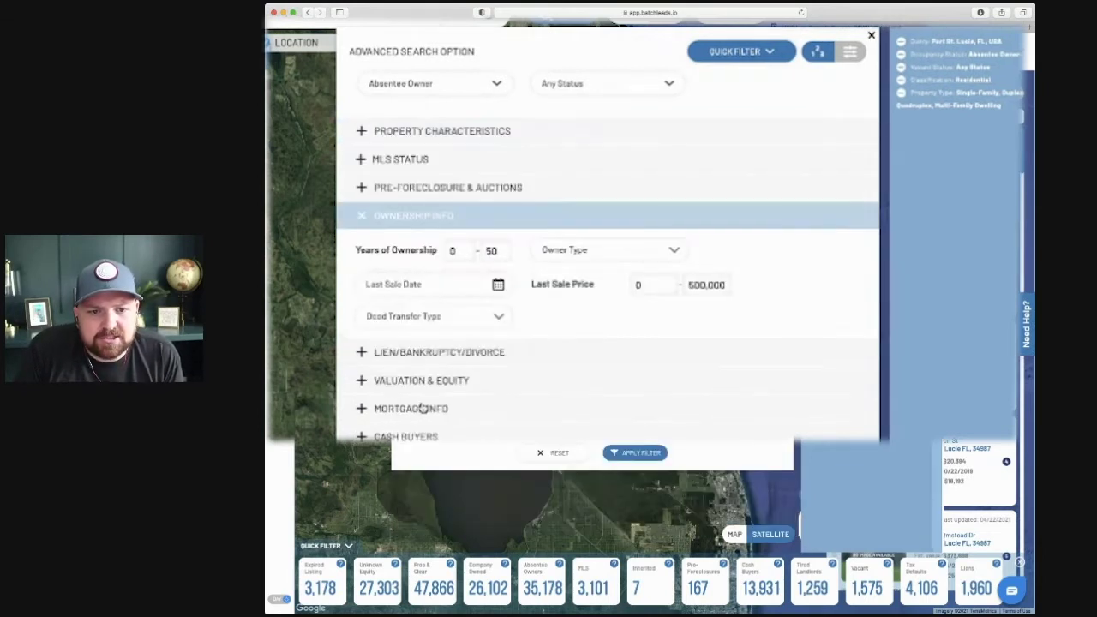
left_click(456, 253)
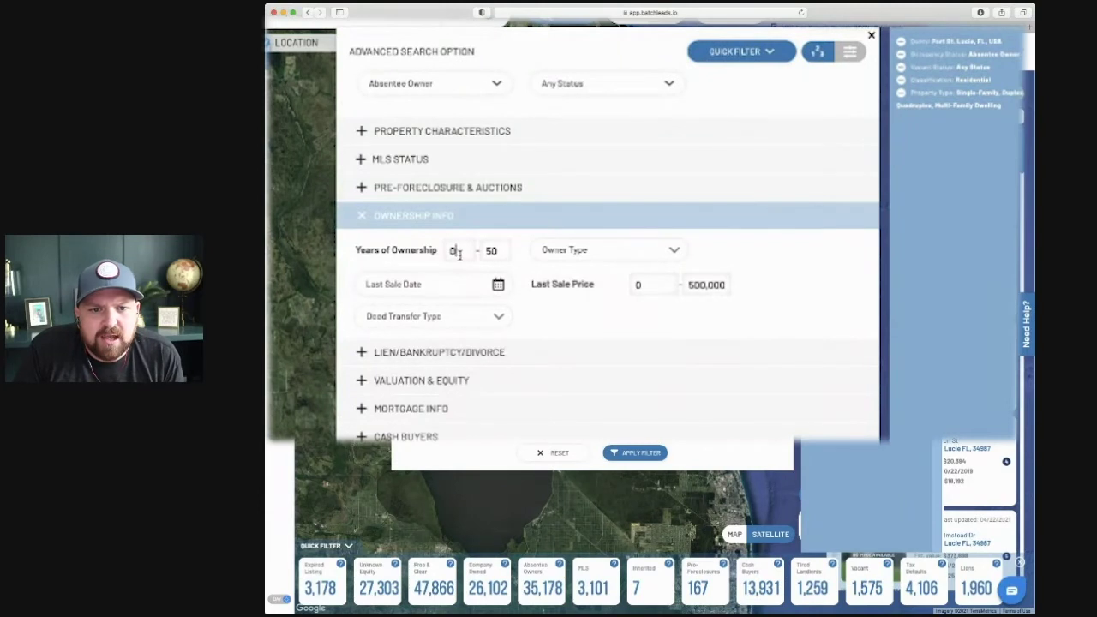
key("BackSpace")
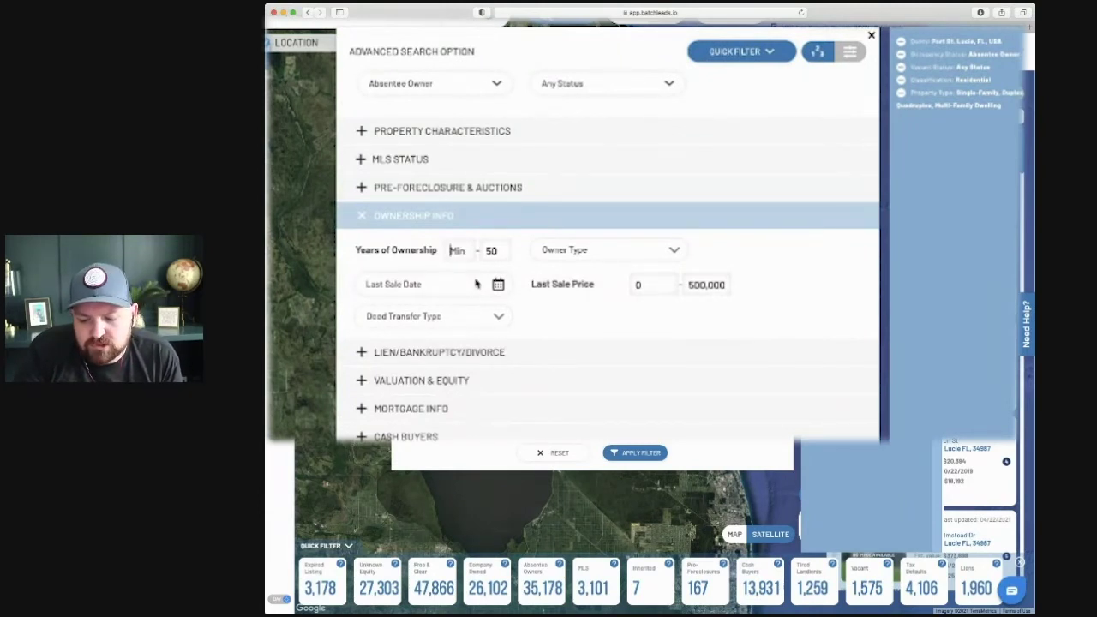
type("6")
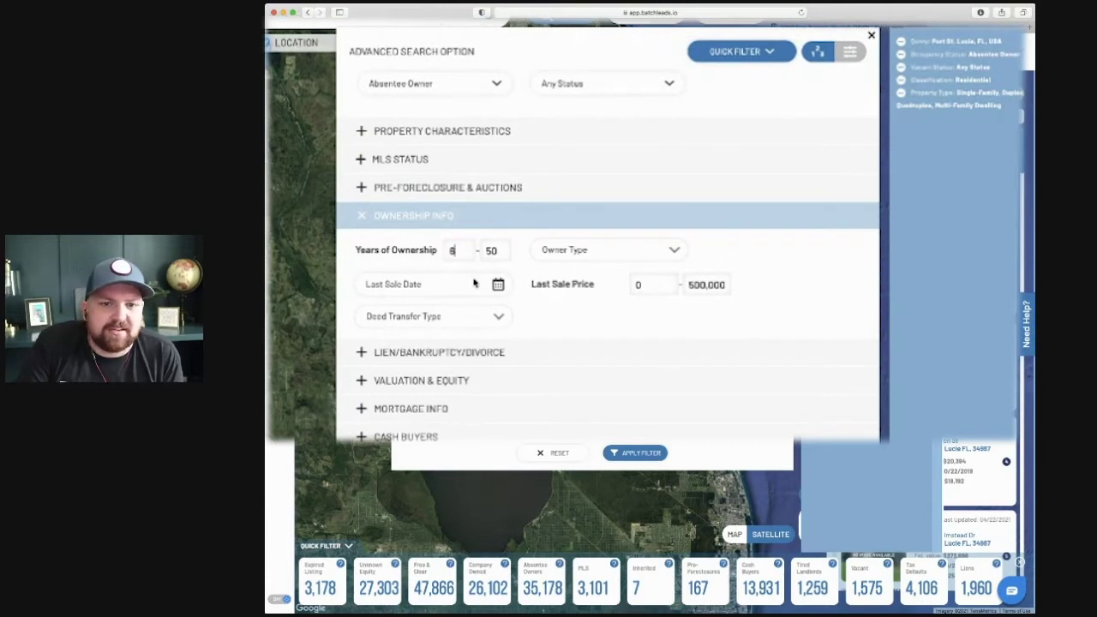
Step: Limit the owner type filter to Individual
left_click(581, 251)
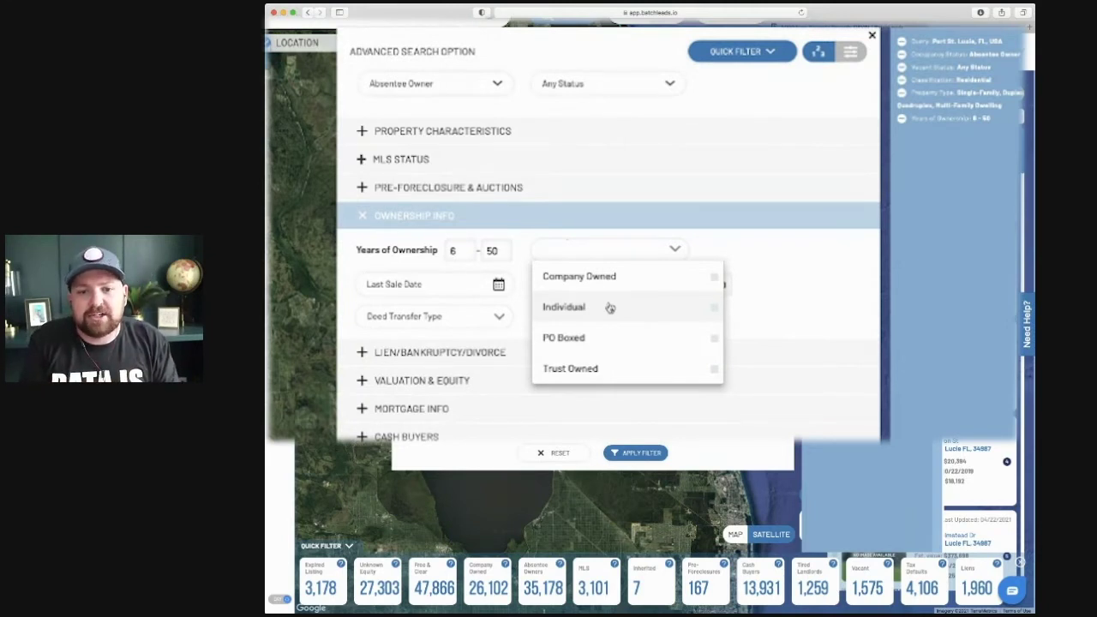
left_click(609, 308)
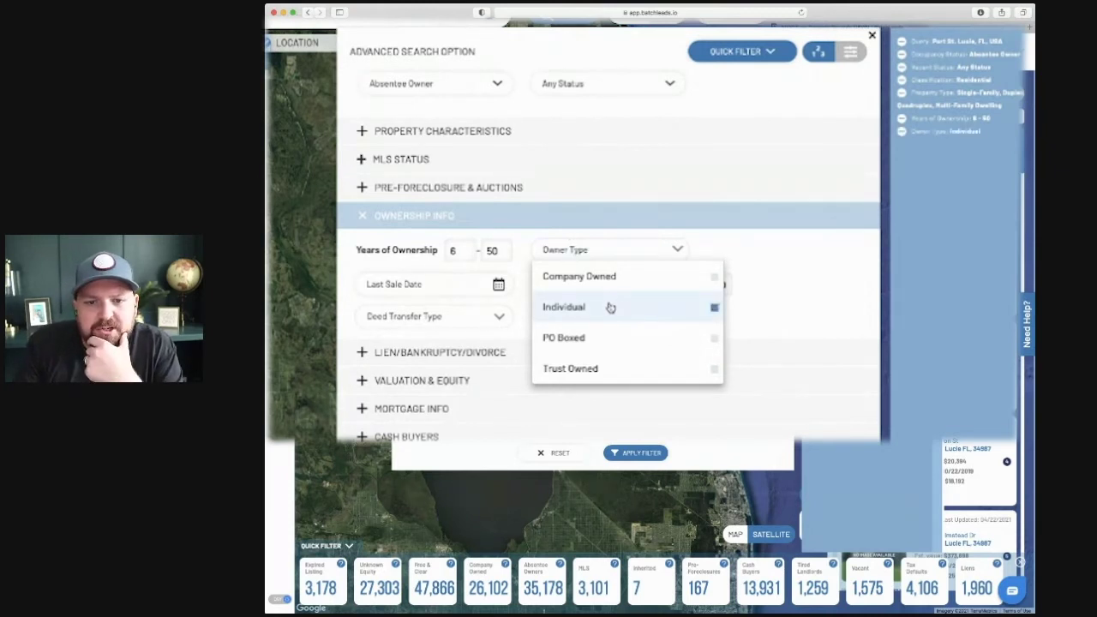
left_click(754, 266)
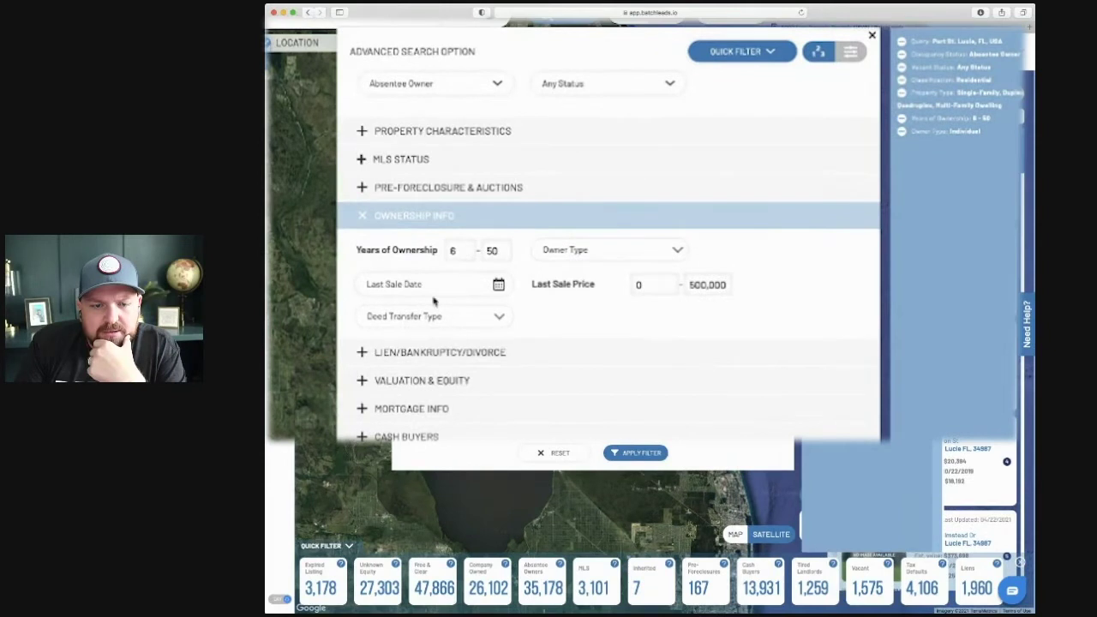
Step: Set the minimum estimated equity to 40% in the valuation filters and apply the advanced filters to the search
left_click(420, 382)
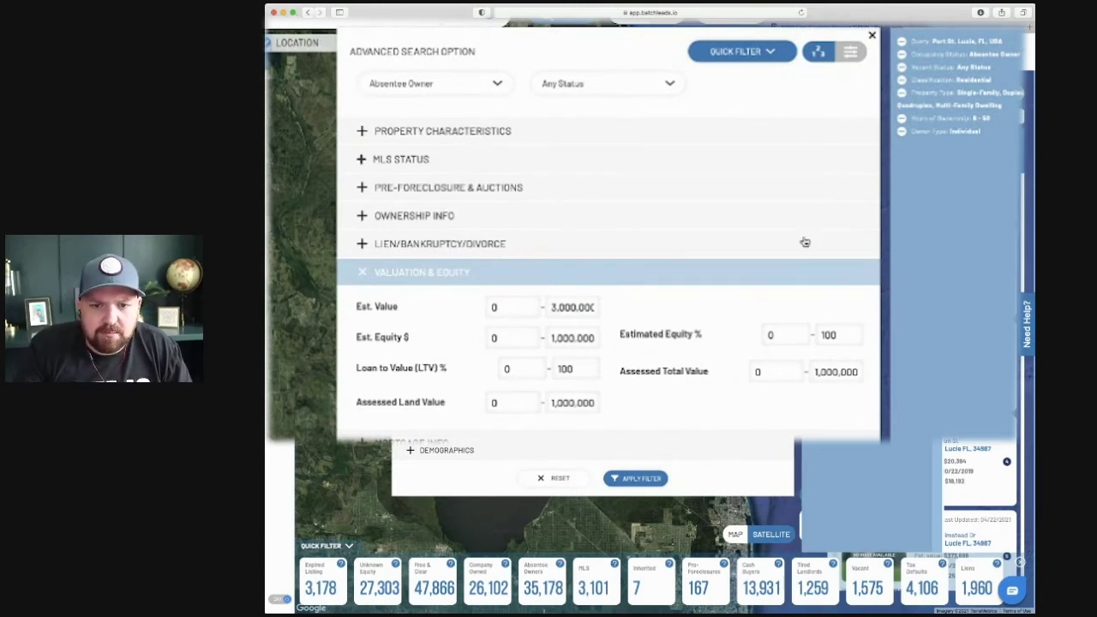
left_click(785, 335)
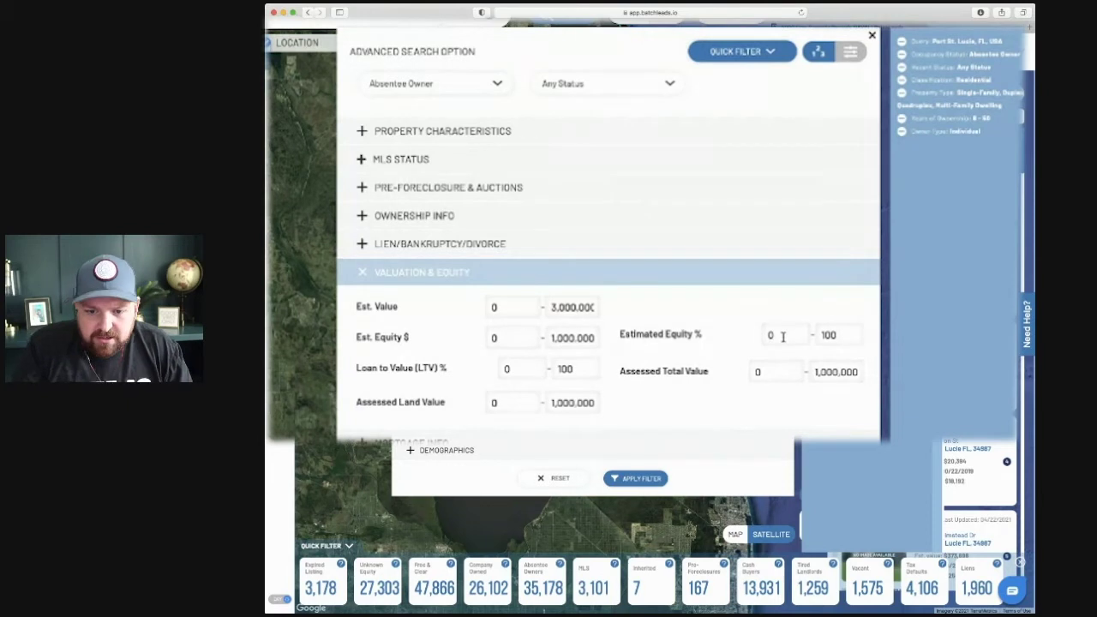
key("BackSpace")
type("40")
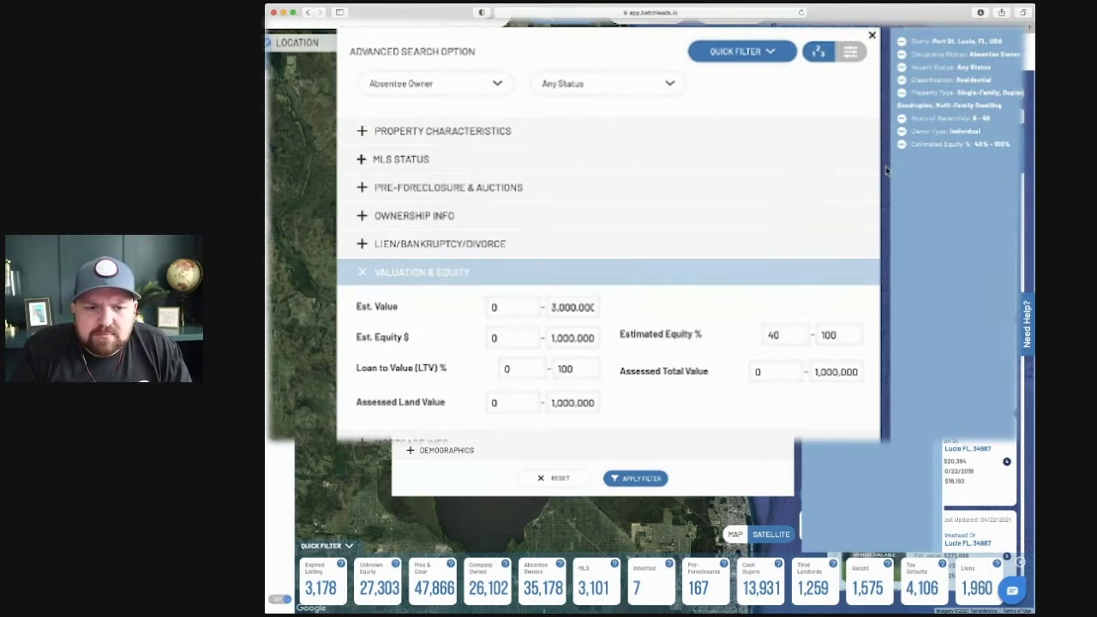
left_click(406, 140)
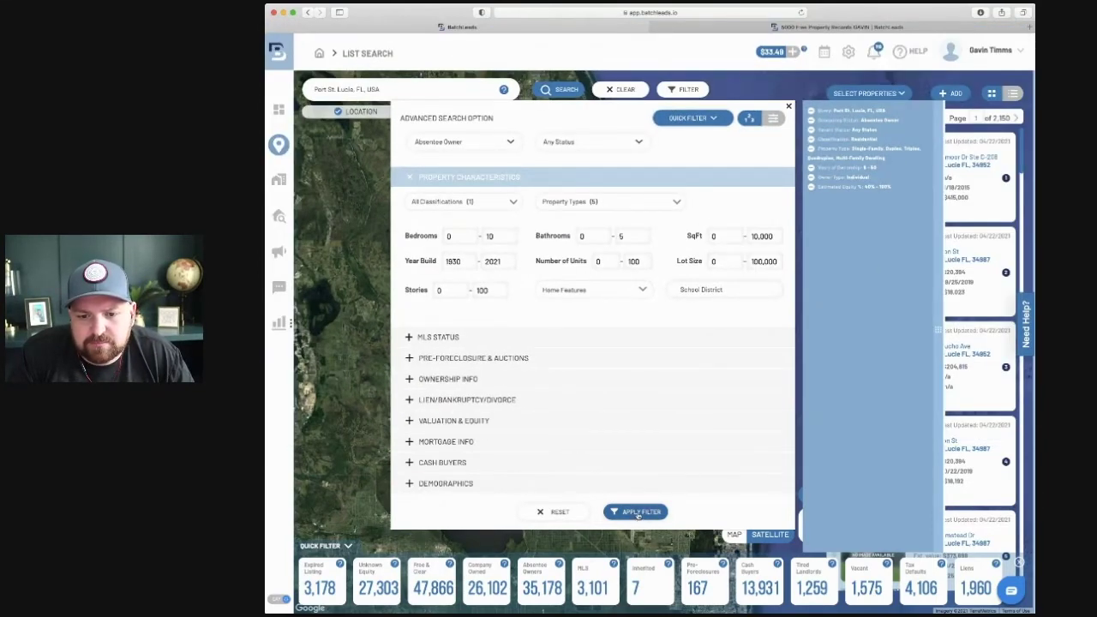
left_click(637, 512)
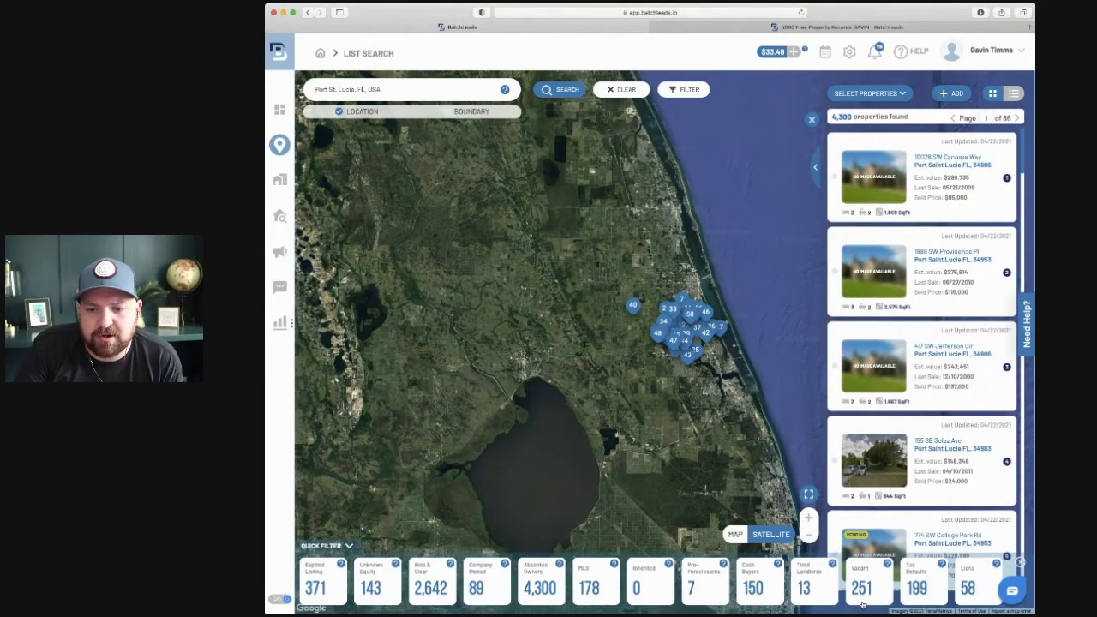
Step: Compare the vacant and absentee owner quick filters, leaving the search results narrowed to vacant properties
left_click(862, 604)
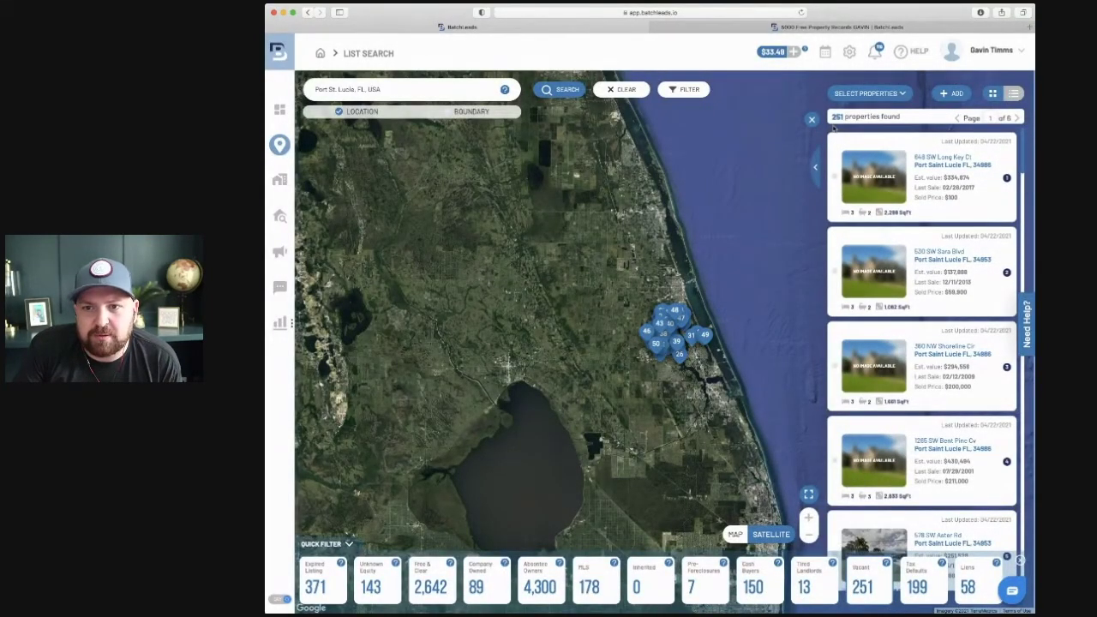
left_click(553, 589)
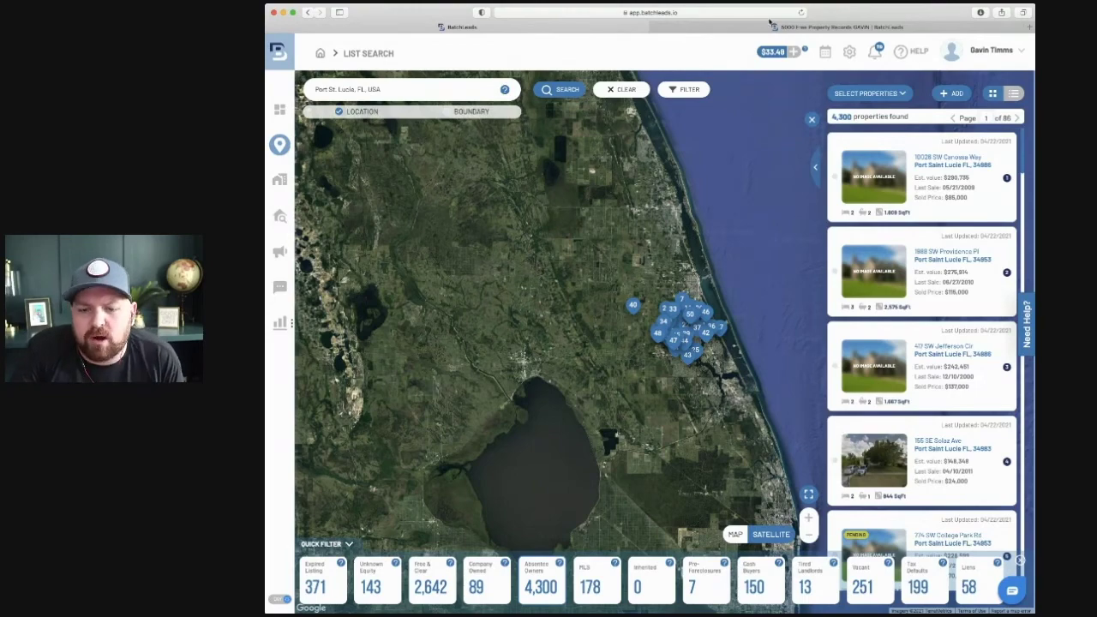
left_click(861, 599)
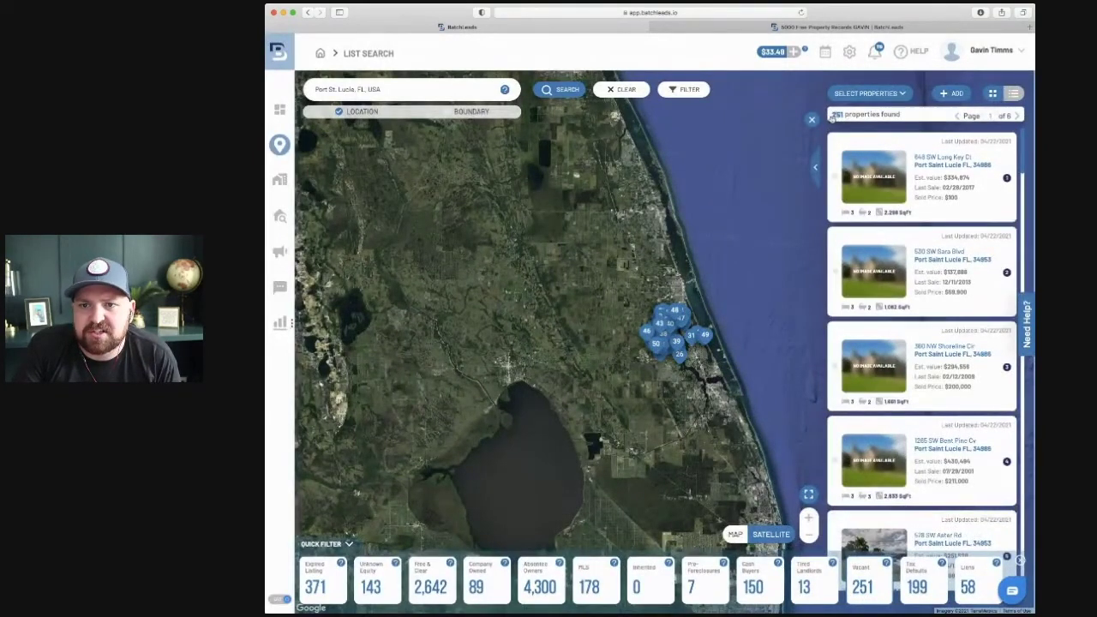
Step: Select all of the vacant properties in the search results for adding to a list
left_click(946, 96)
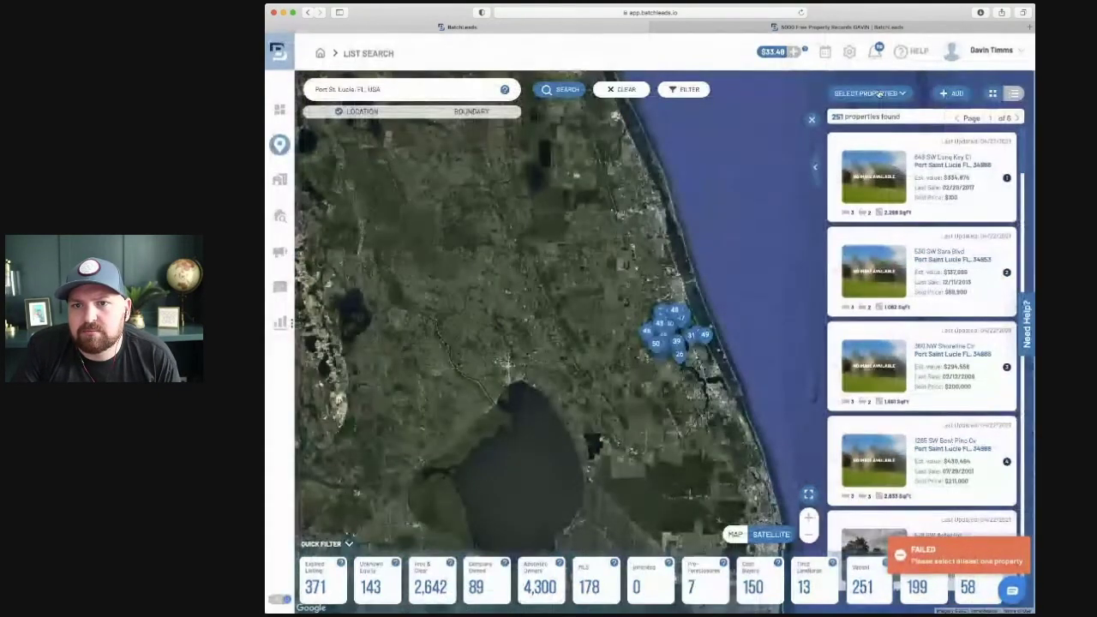
left_click(877, 93)
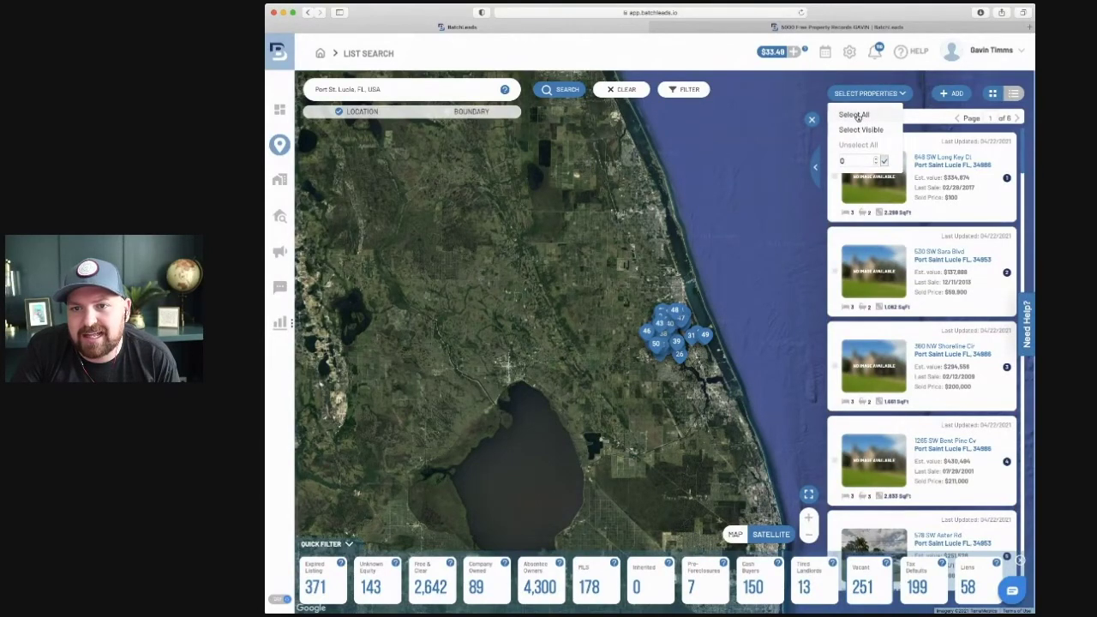
left_click(853, 115)
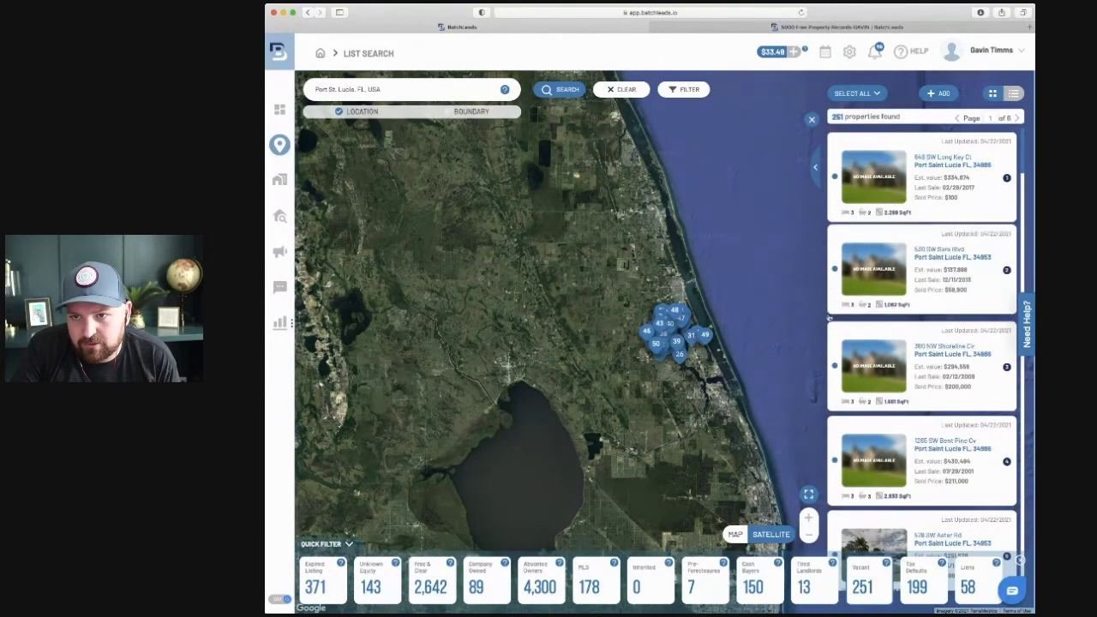
Step: Save the selected properties to a new list named Port St Lucie Vacant and dismiss the saving notice
left_click(943, 95)
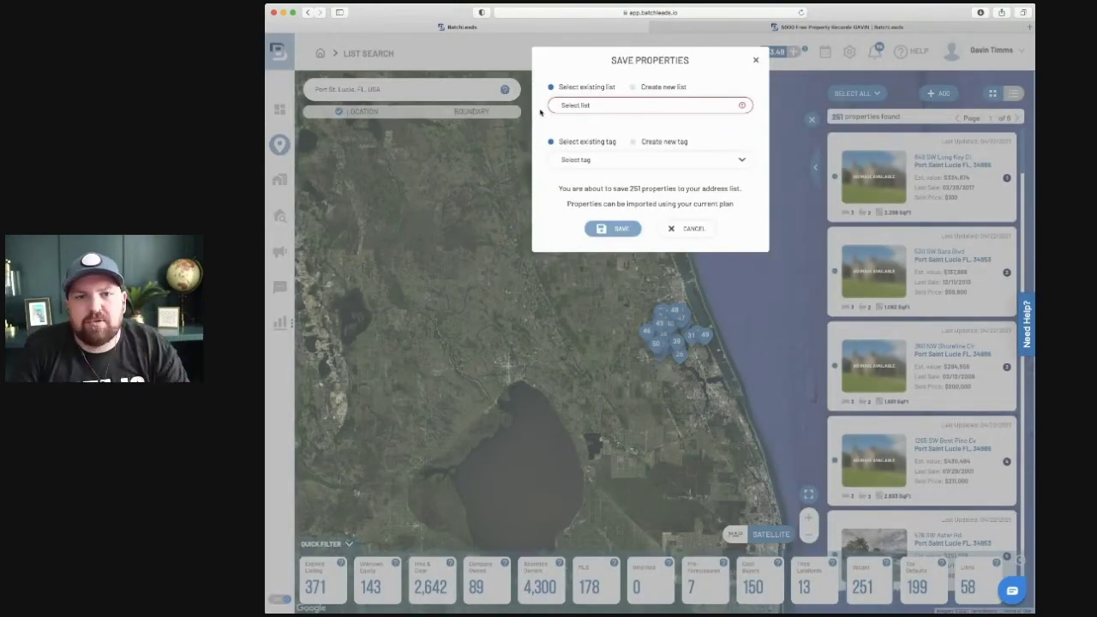
left_click(633, 86)
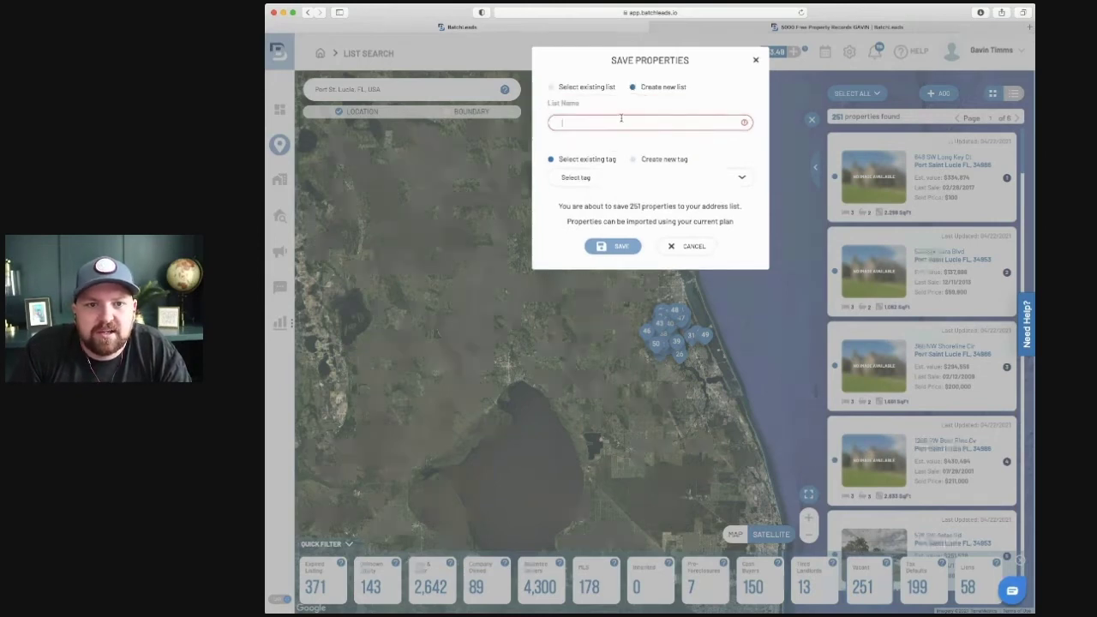
type("Port St Lucie Vacant")
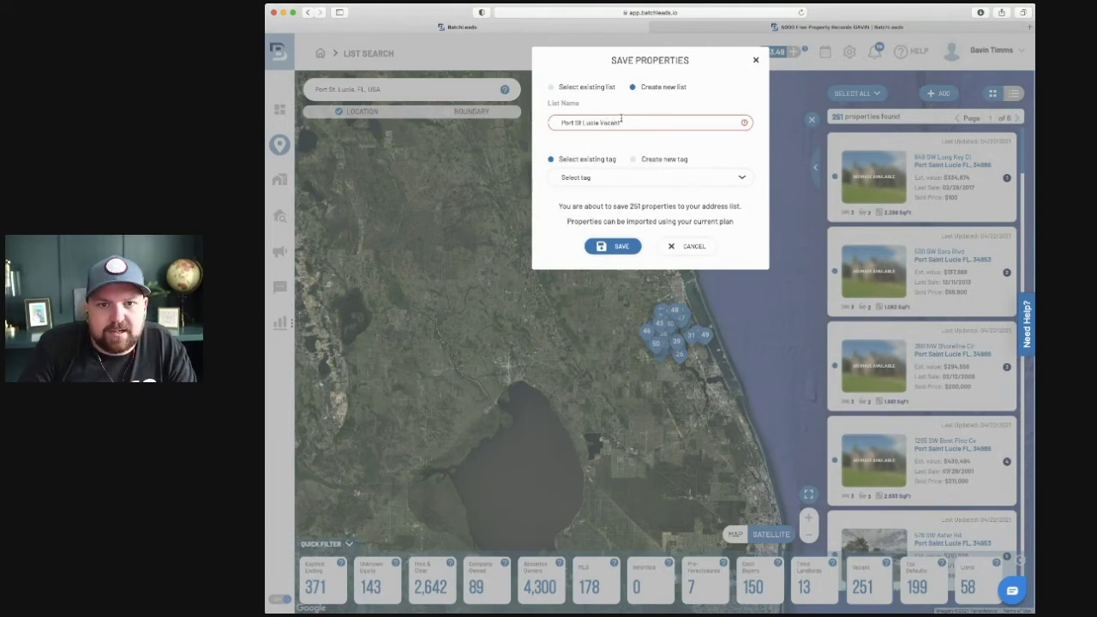
left_click(619, 247)
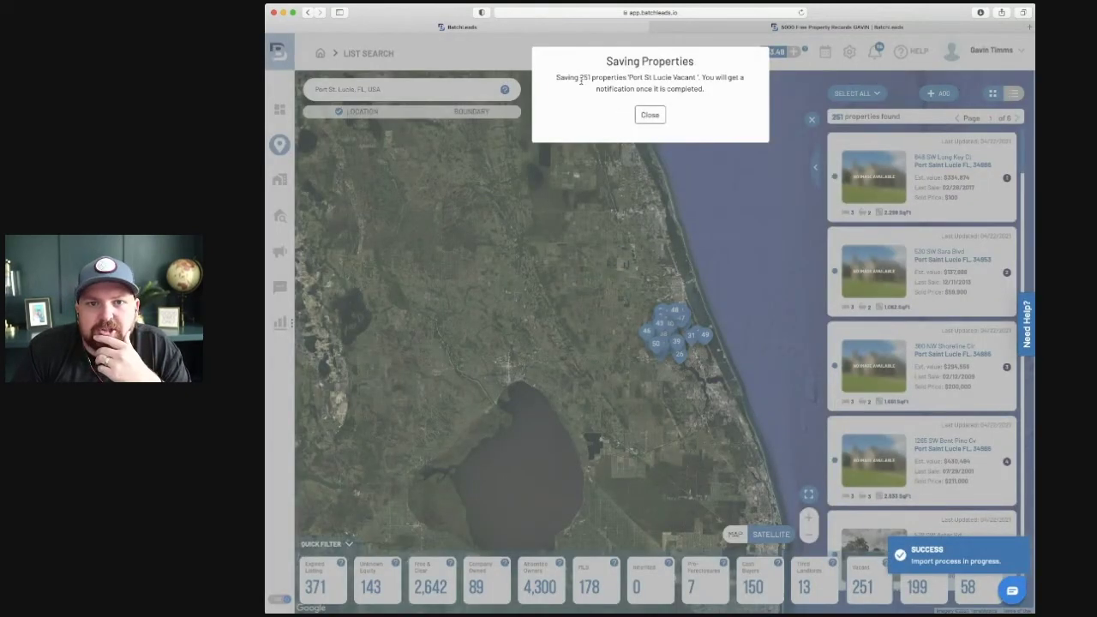
left_click(649, 115)
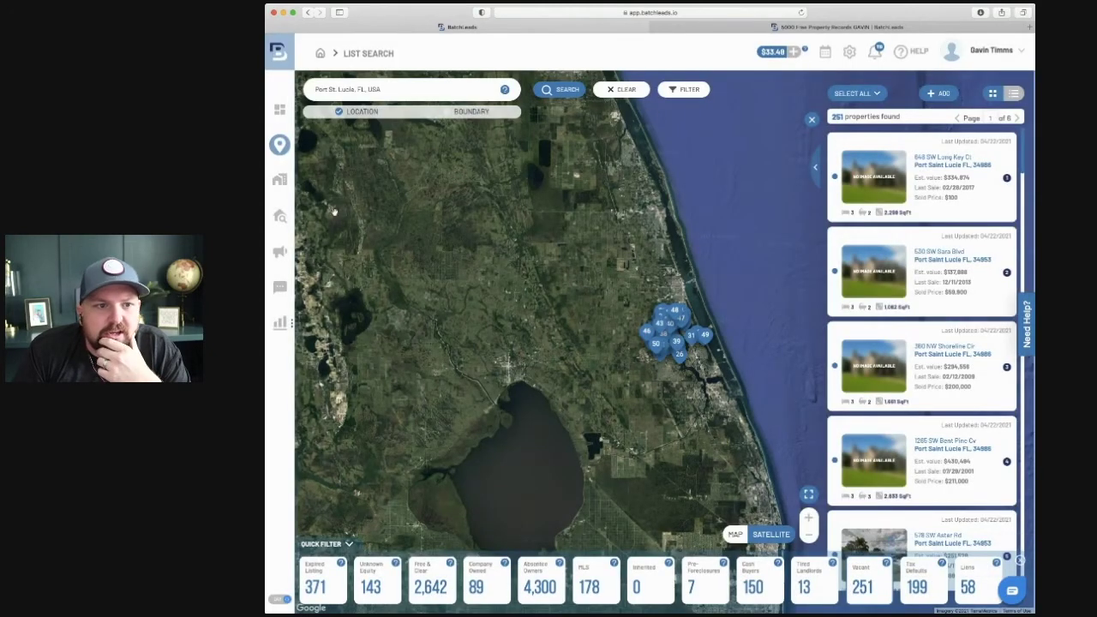
Step: On the Properties page, filter the records to include only the Port St Lucie Vacant list
left_click(279, 180)
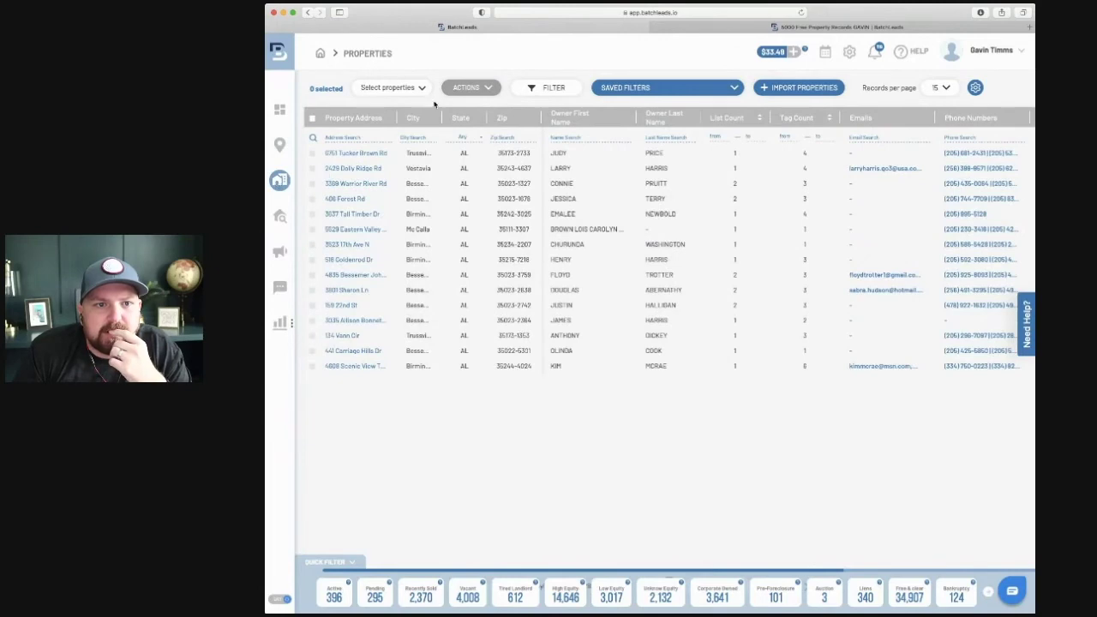
left_click(404, 89)
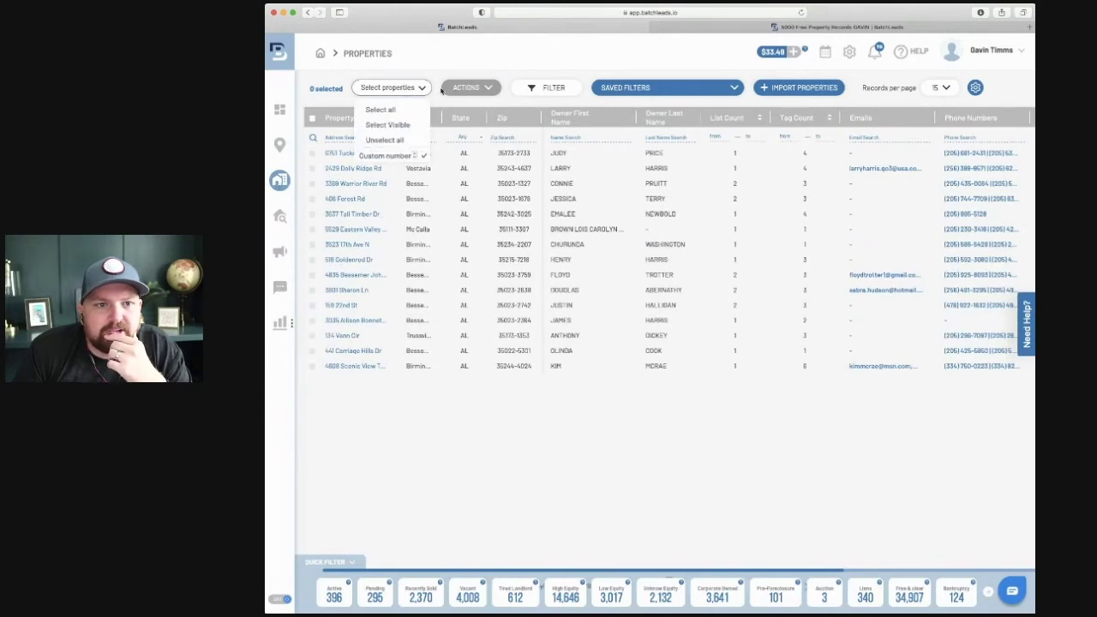
left_click(552, 89)
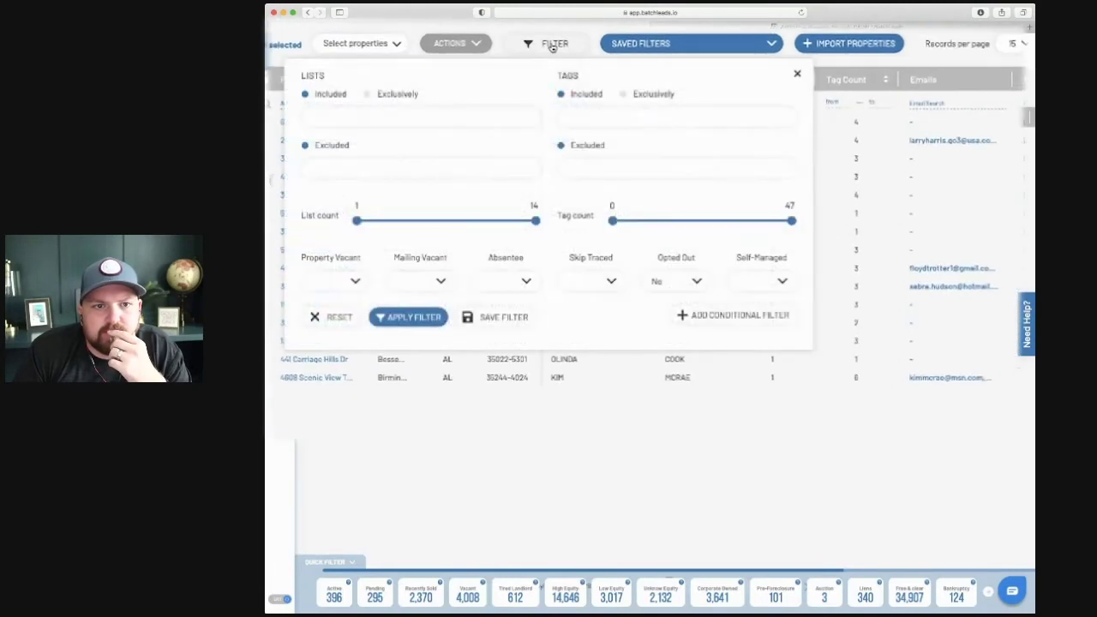
left_click(457, 119)
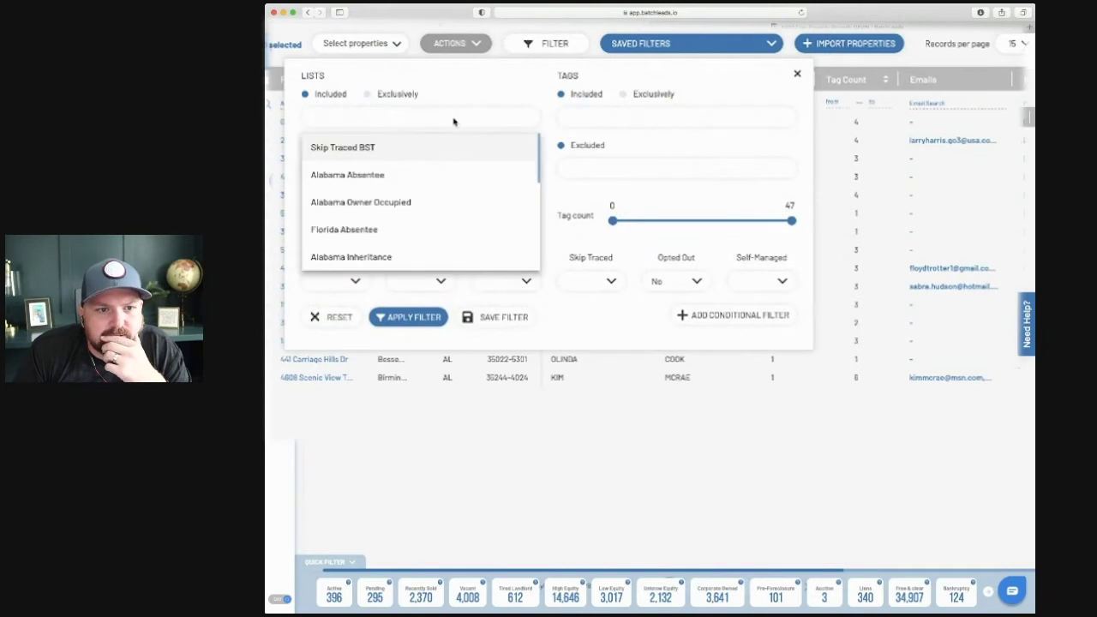
scroll(402, 194, "down", 5)
scroll(402, 194, "down", 2)
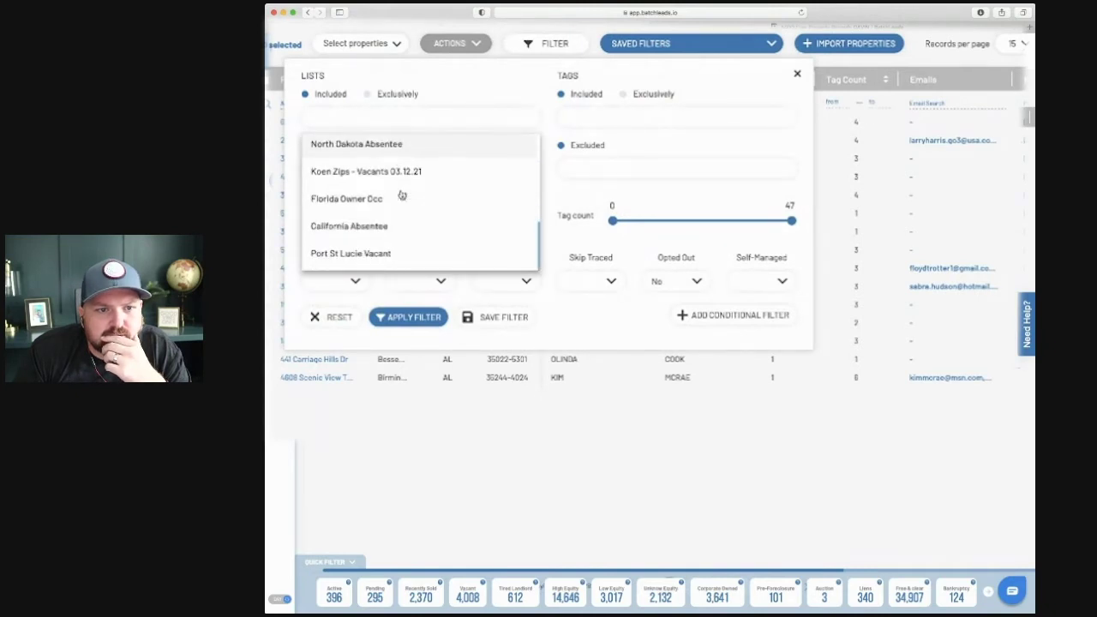
left_click(368, 256)
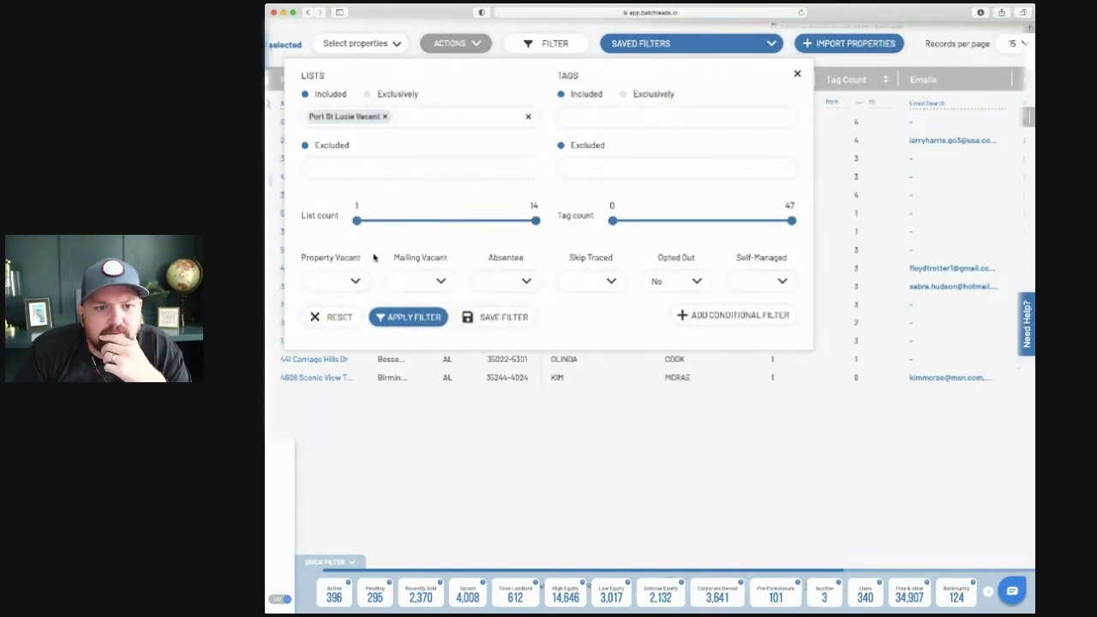
left_click(396, 320)
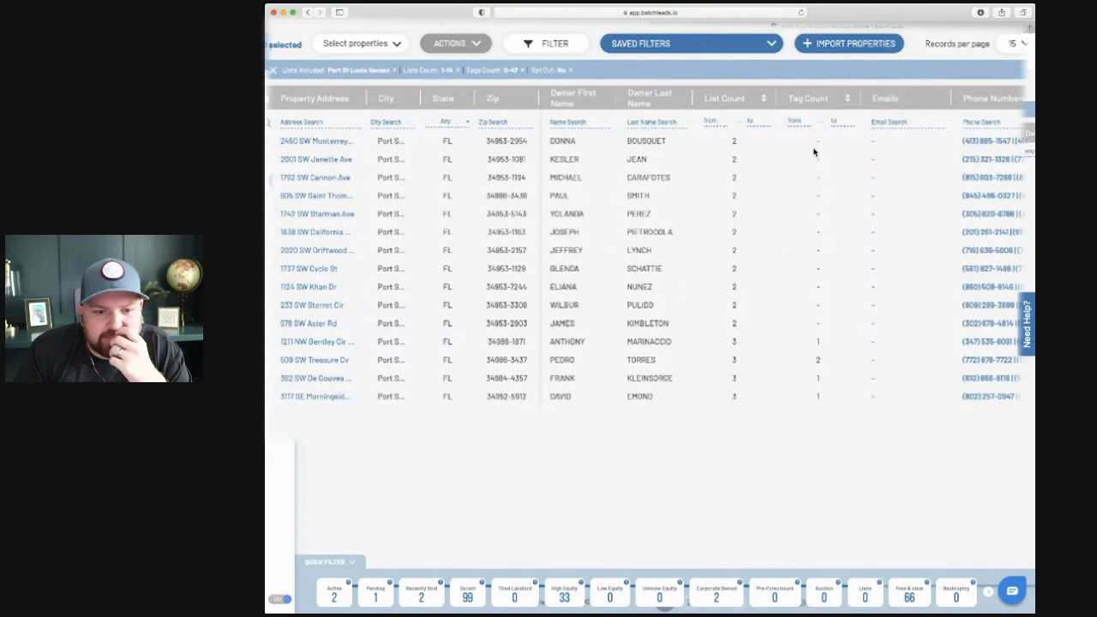
Step: Select all properties in the filtered list and review their Skip Trace order, closing it without purchasing
left_click(328, 101)
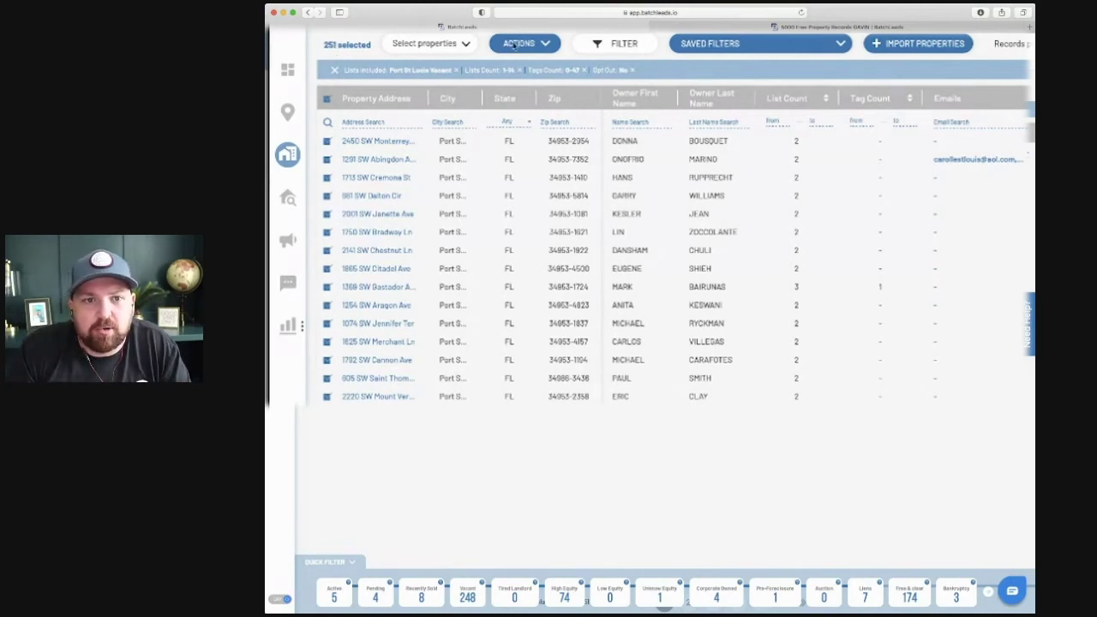
left_click(518, 45)
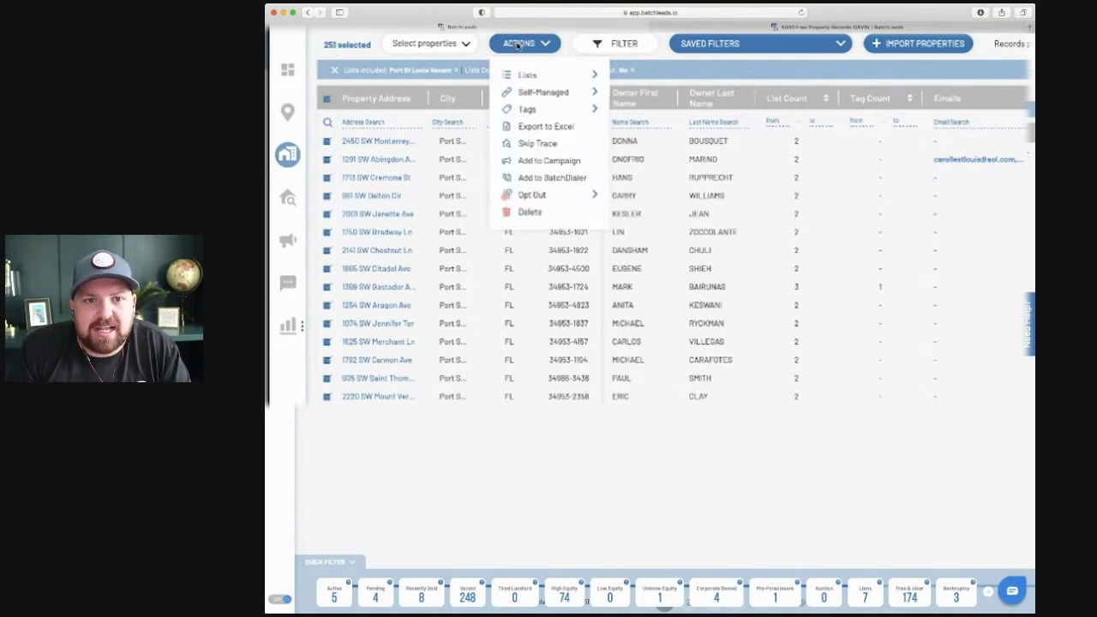
left_click(537, 146)
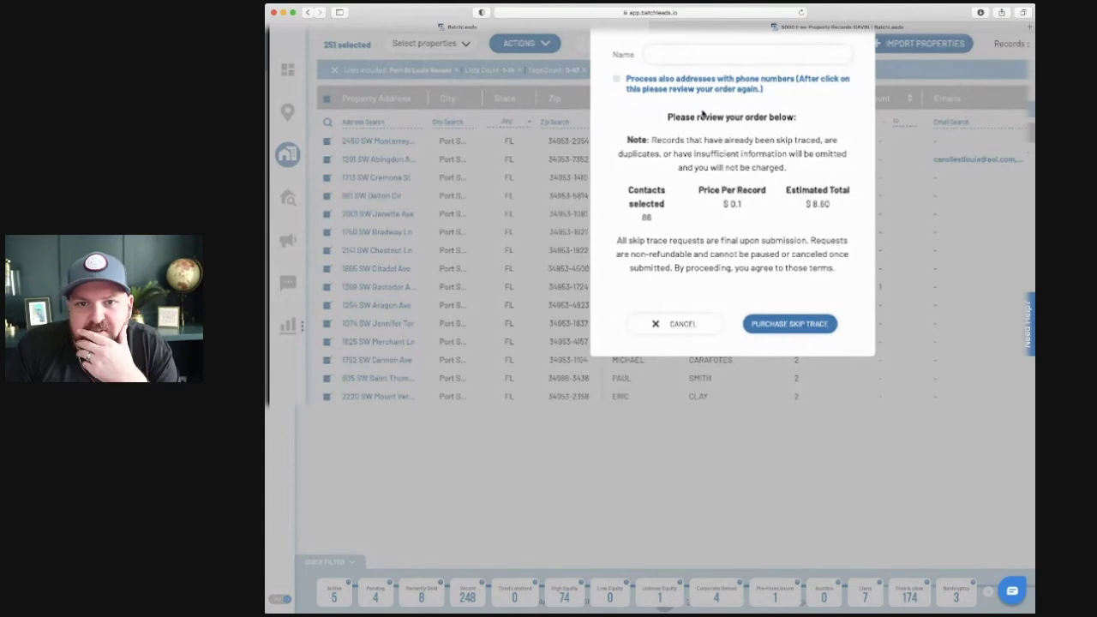
key("Escape")
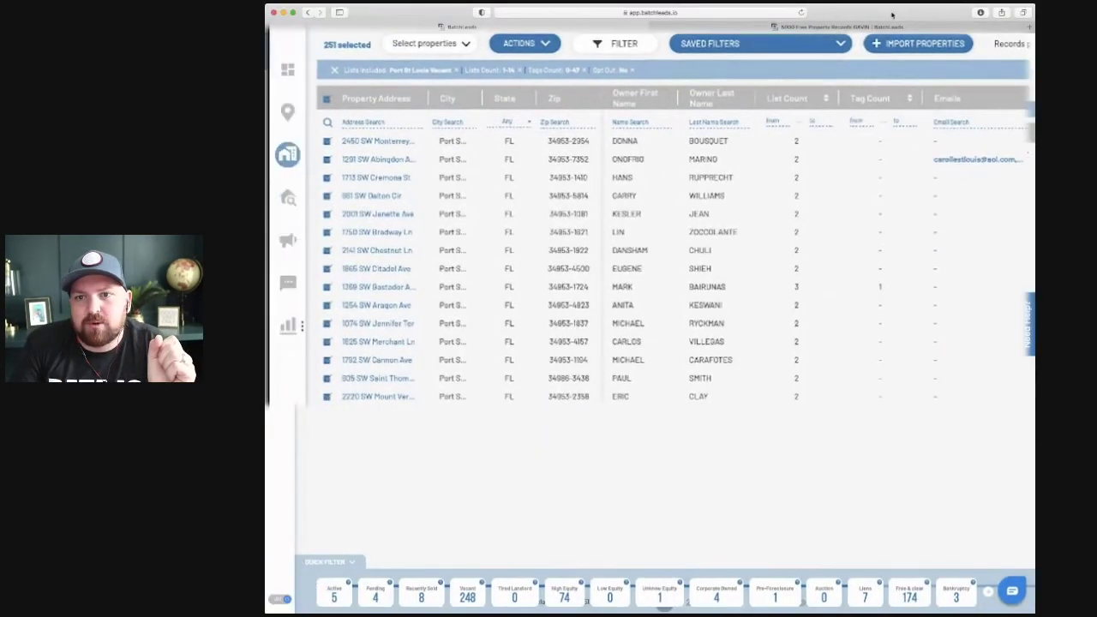
scroll(908, 551, "down", 1)
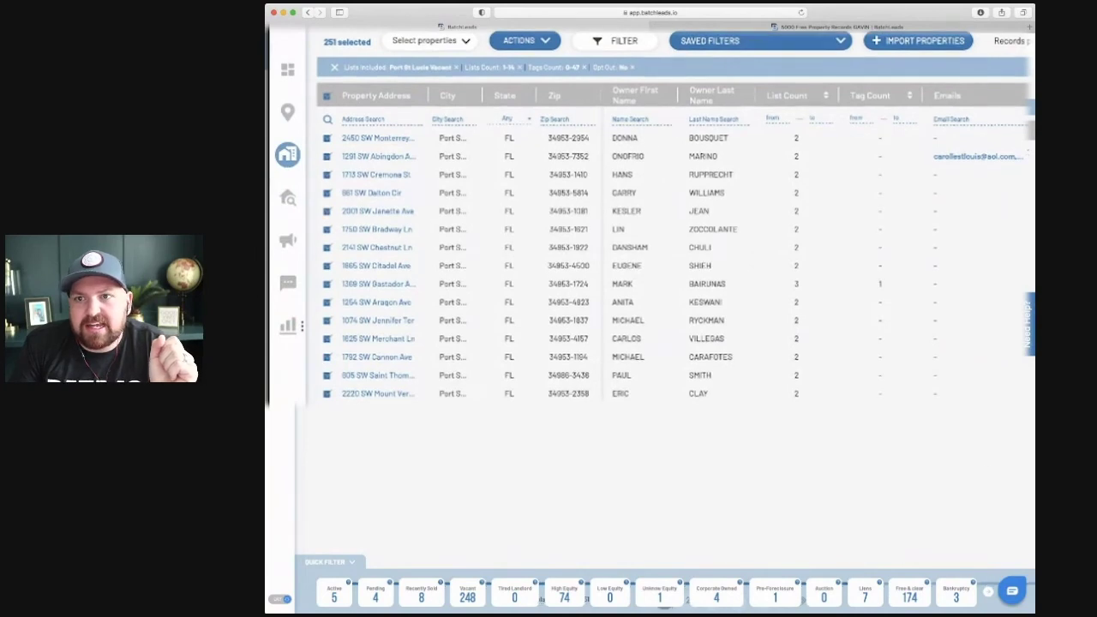